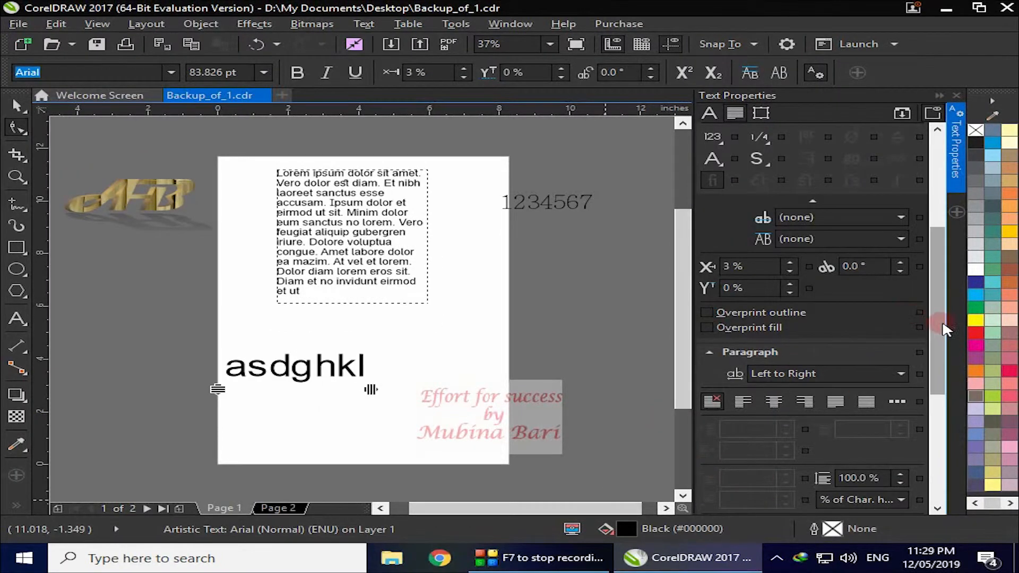
Step: Delete the "asdghkl" and "1234567" artistic texts and move the Lorem ipsum text frame down towards the page centre
{"action": "left_click", "coordinate": [391, 365]}
{"action": "key", "text": "Delete"}
{"action": "left_click", "coordinate": [338, 369]}
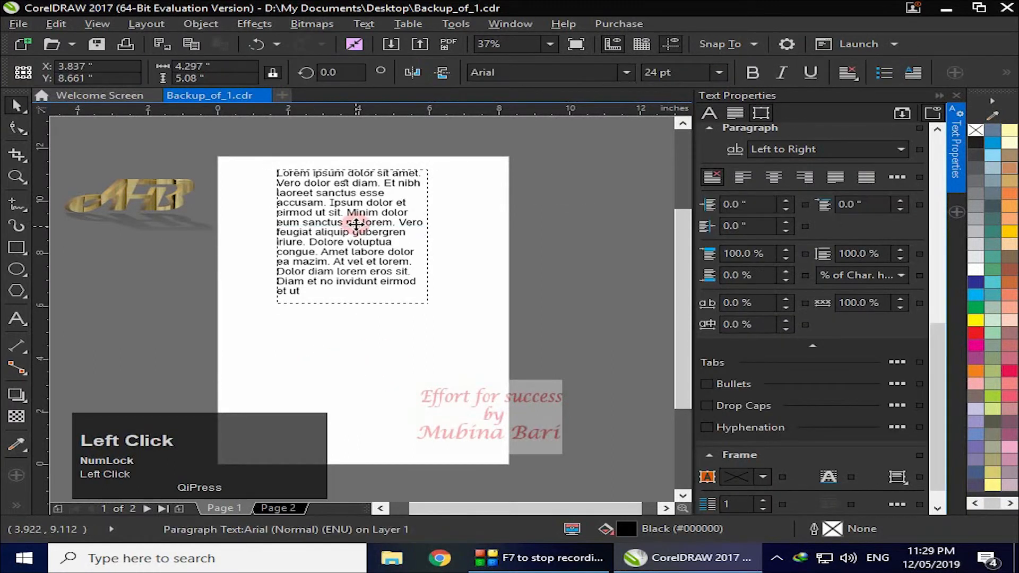
{"action": "left_click_drag", "start_coordinate": [357, 223], "coordinate": [378, 298]}
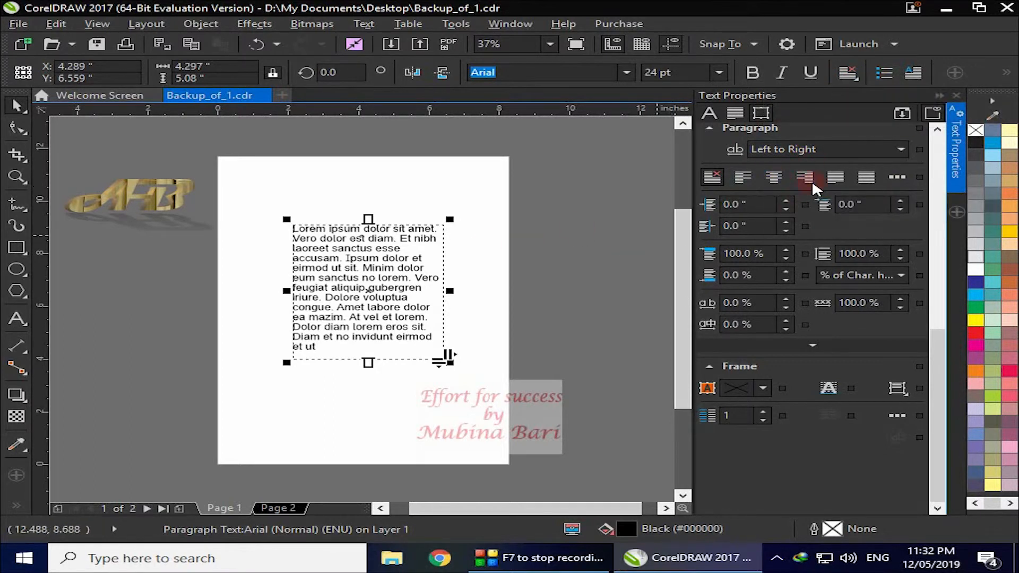
Step: Try centre, full justify and left alignment on the Lorem ipsum paragraph
{"action": "left_click", "coordinate": [774, 179]}
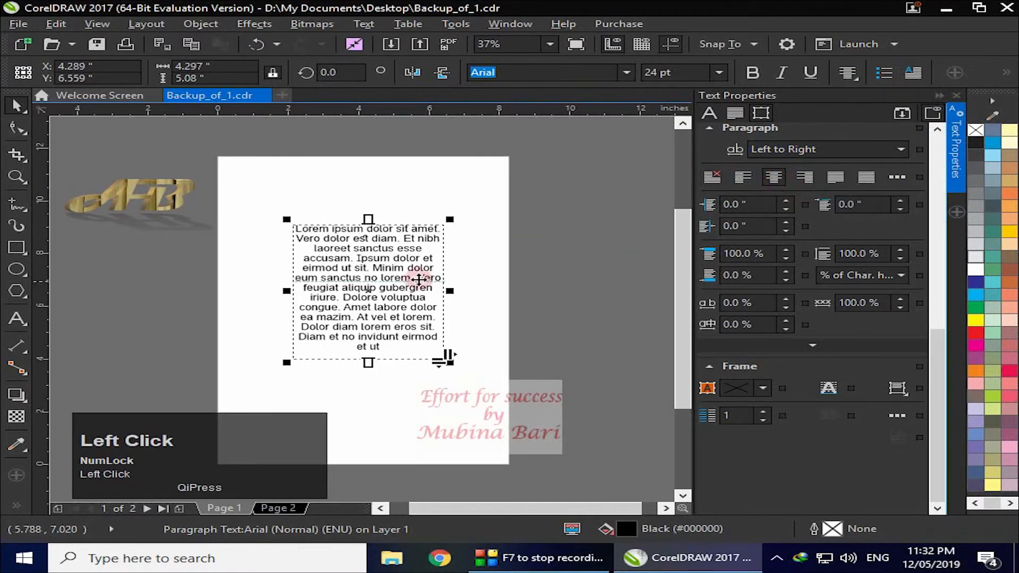
{"action": "left_click", "coordinate": [836, 179]}
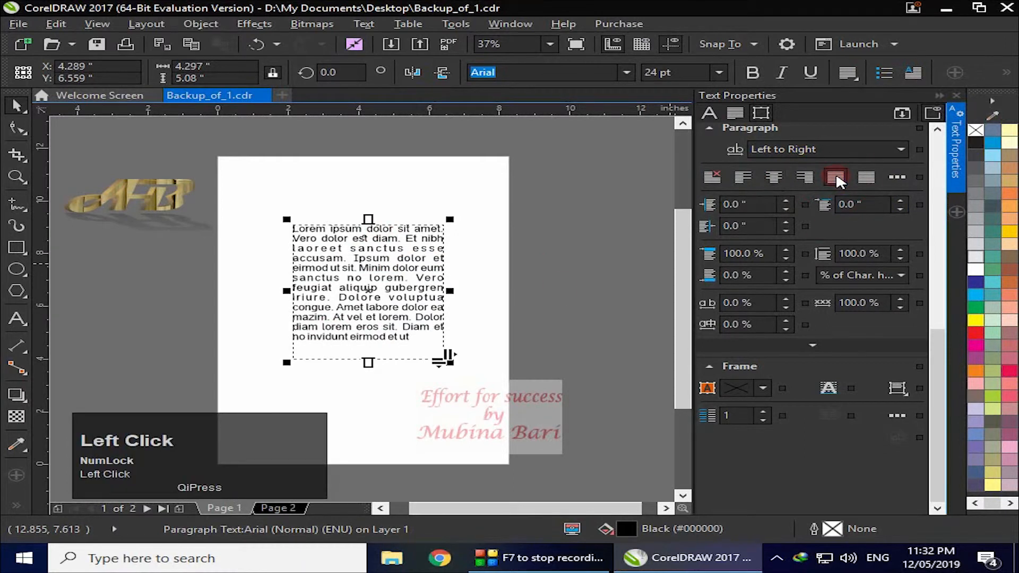
{"action": "left_click", "coordinate": [744, 177]}
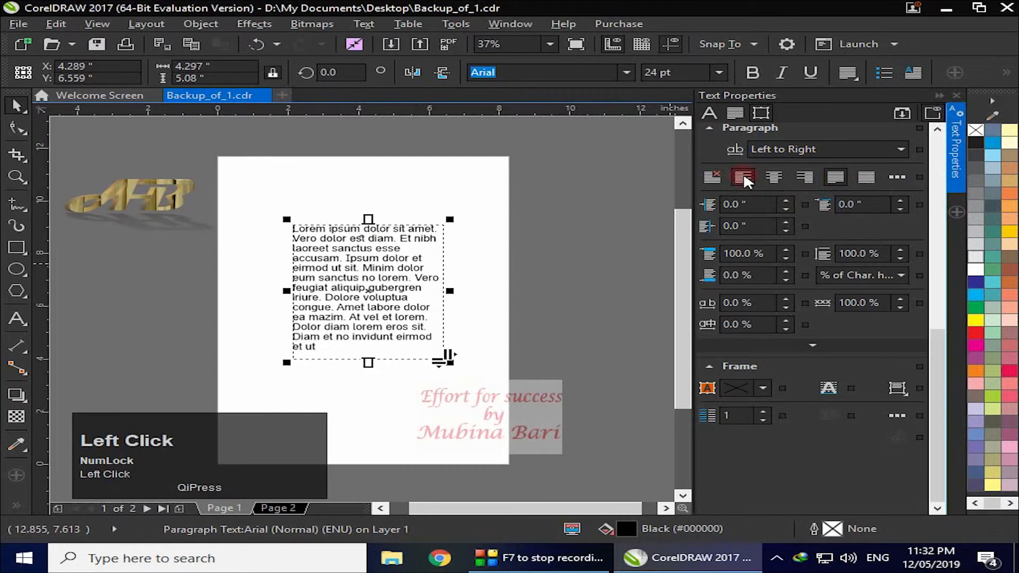
Step: Preview Force Justify in the paragraph's spacing settings, but finish with the horizontal alignment set to Left
{"action": "left_click", "coordinate": [899, 178]}
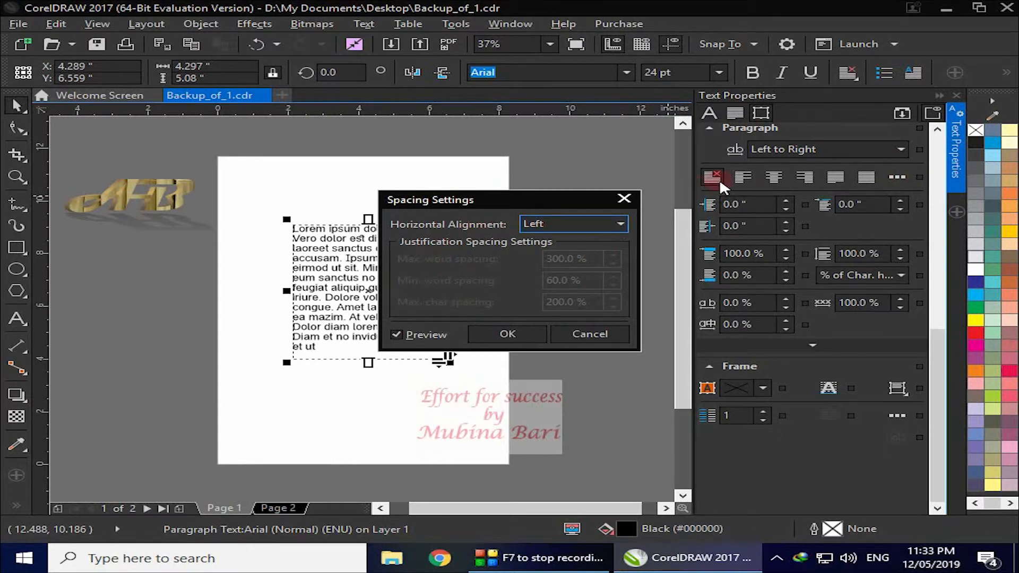
{"action": "left_click", "coordinate": [621, 224]}
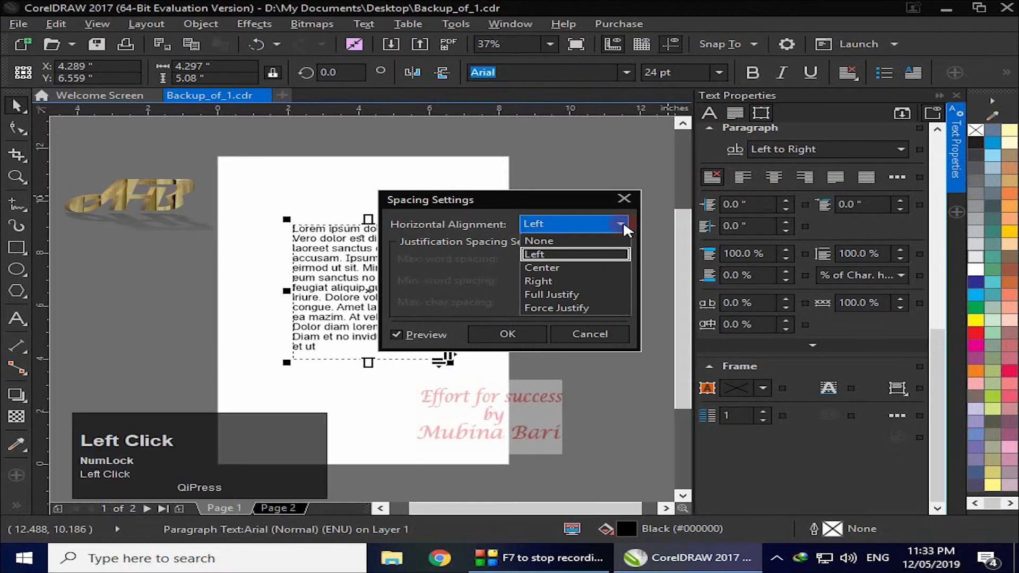
{"action": "left_click", "coordinate": [623, 223]}
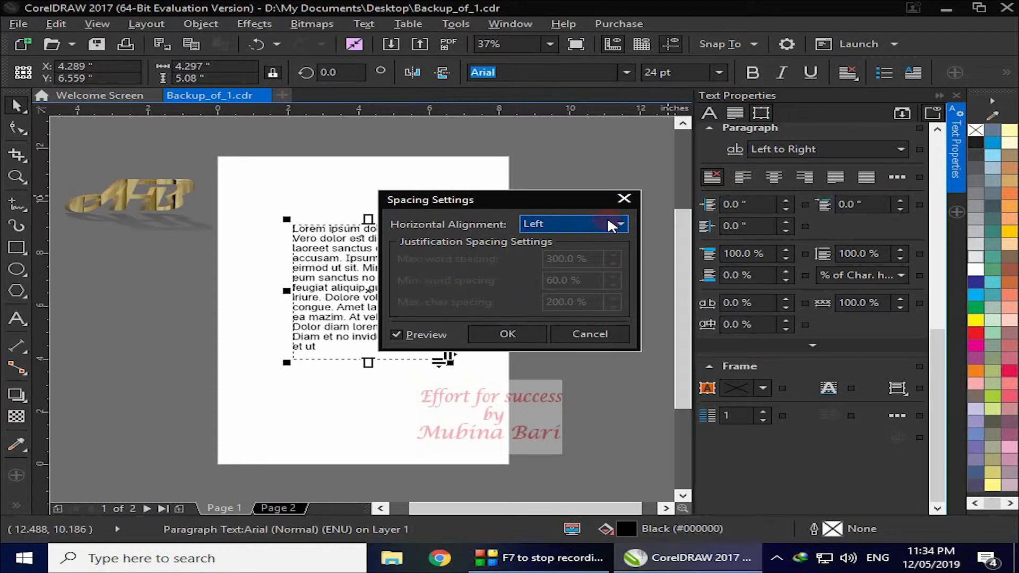
{"action": "left_click", "coordinate": [623, 225]}
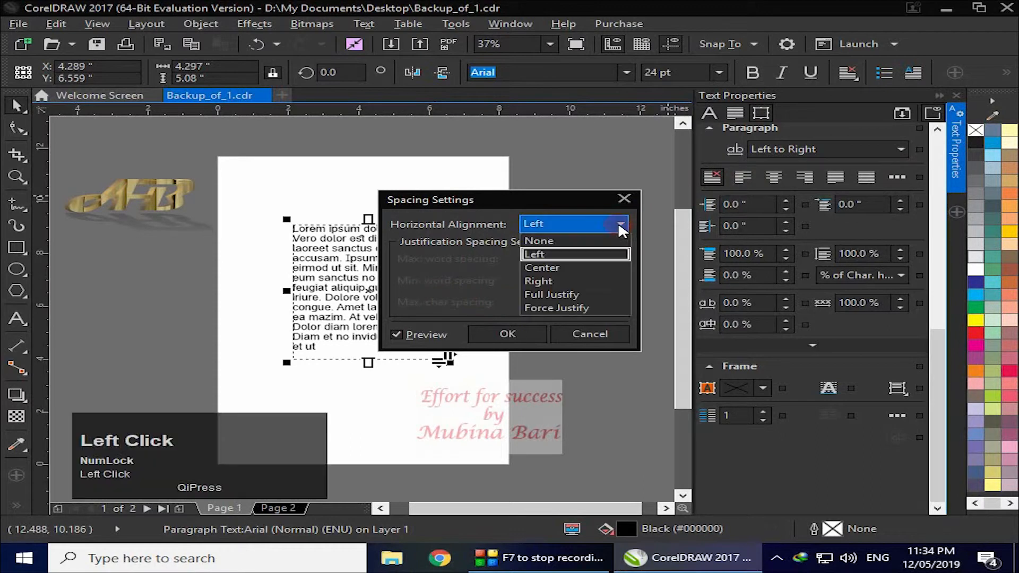
{"action": "left_click", "coordinate": [585, 306]}
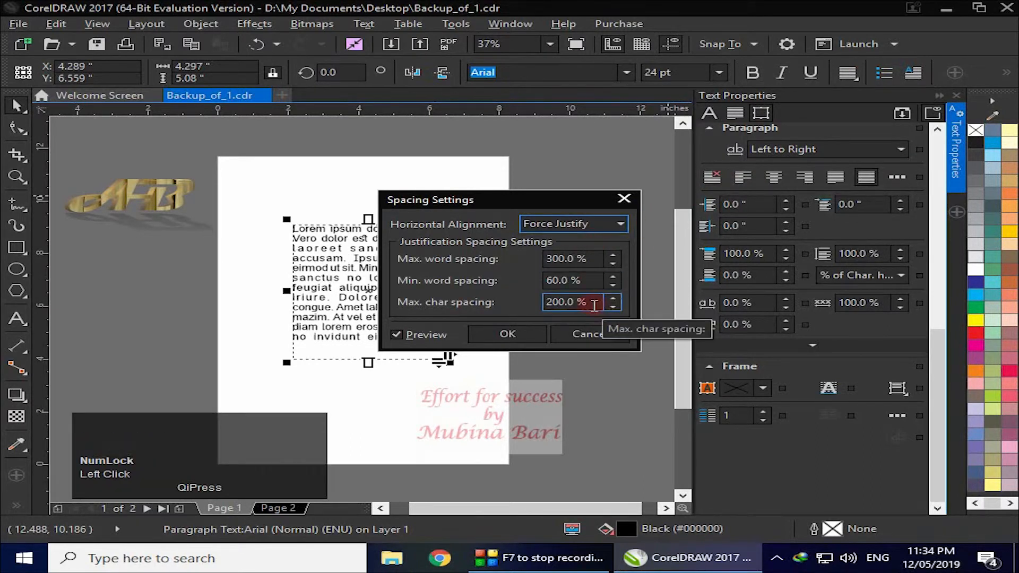
{"action": "left_click", "coordinate": [593, 278]}
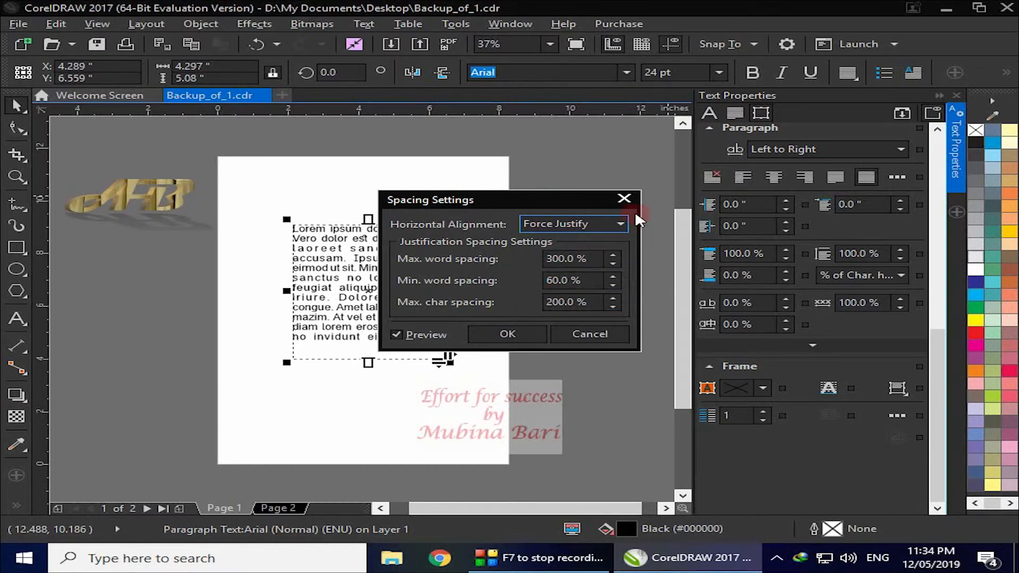
{"action": "left_click", "coordinate": [622, 225]}
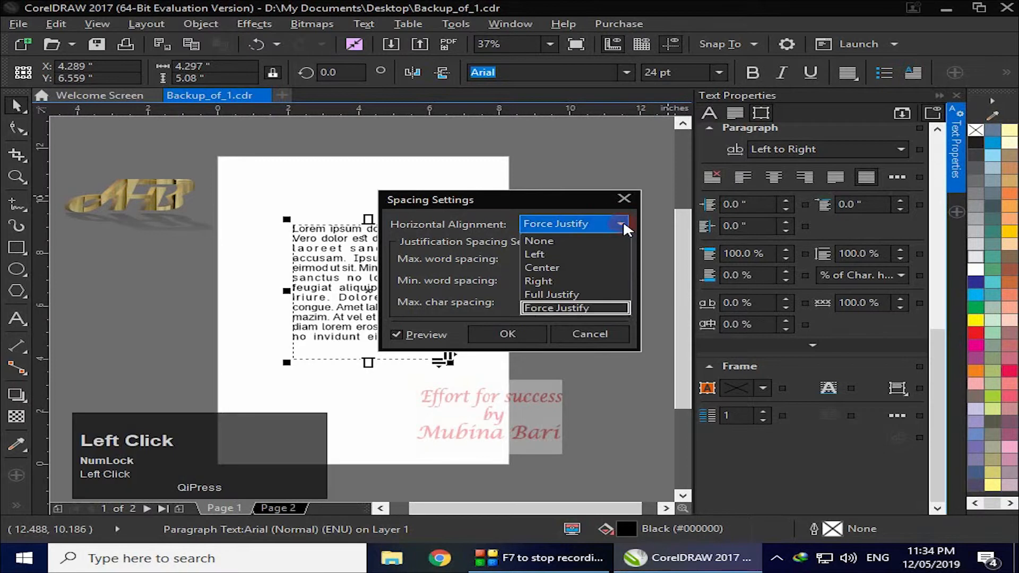
{"action": "left_click", "coordinate": [549, 254]}
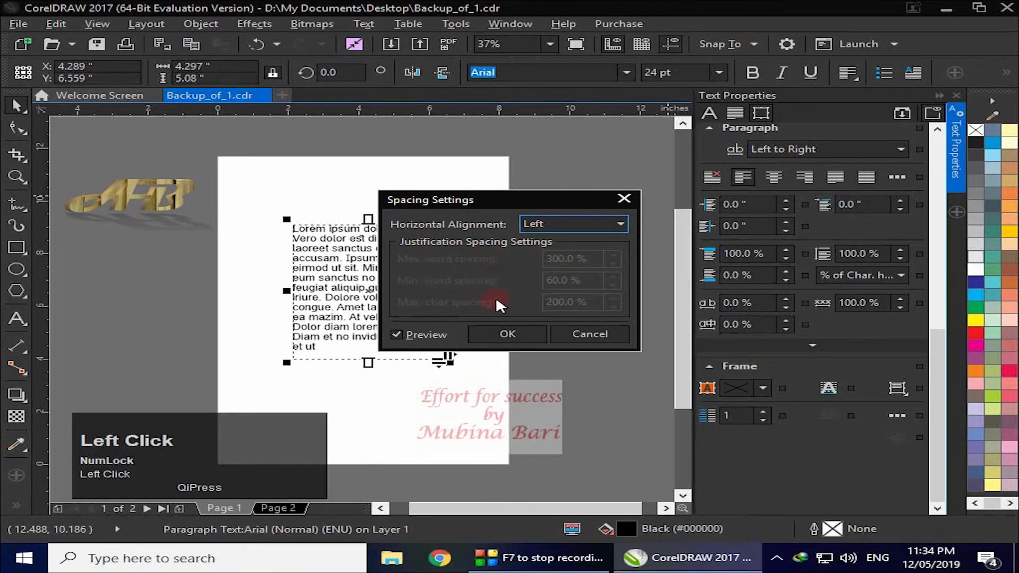
{"action": "left_click", "coordinate": [622, 198]}
Step: Try a 0.8 inch left line indent on the paragraph and reset it to 0
{"action": "left_click", "coordinate": [737, 204]}
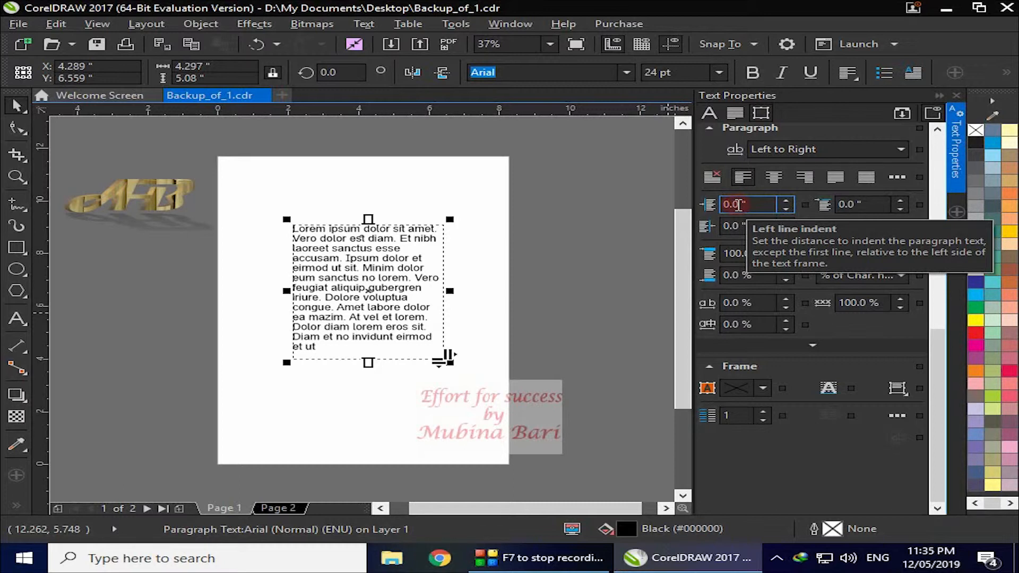
{"action": "left_click", "coordinate": [366, 300]}
{"action": "left_click", "coordinate": [768, 205]}
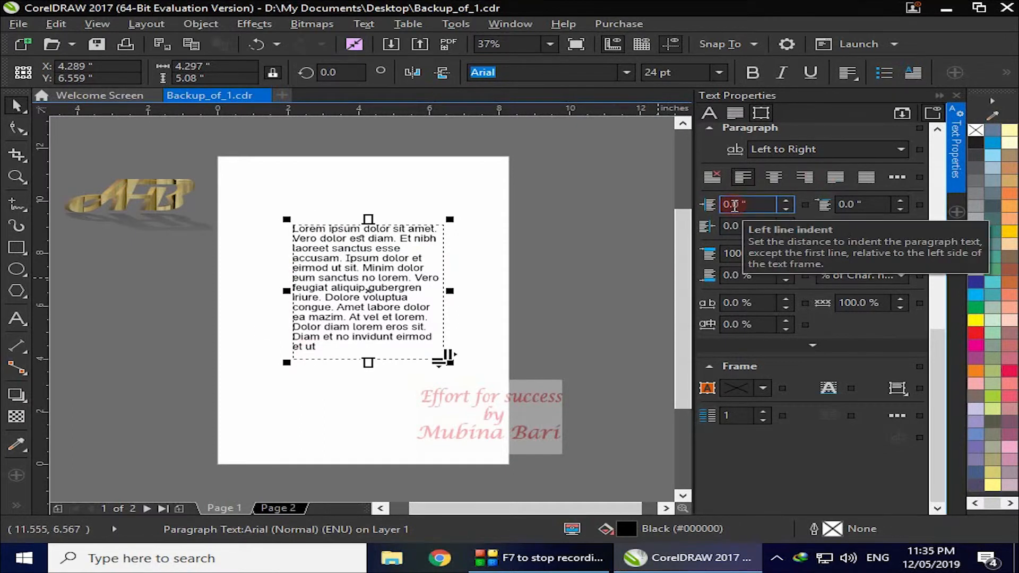
{"action": "left_click", "coordinate": [786, 202]}
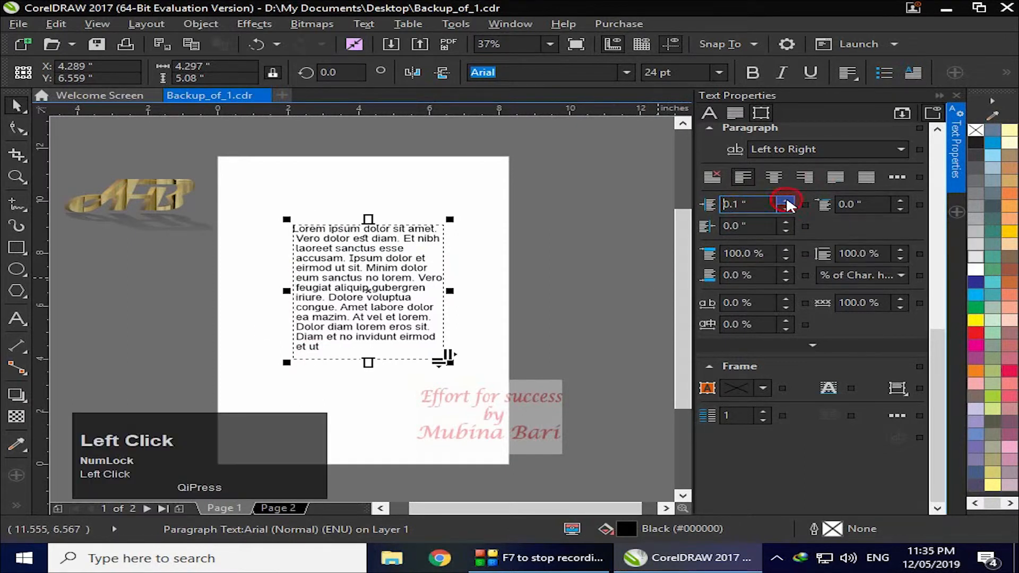
{"action": "left_click_drag", "start_coordinate": [786, 204], "coordinate": [787, 204]}
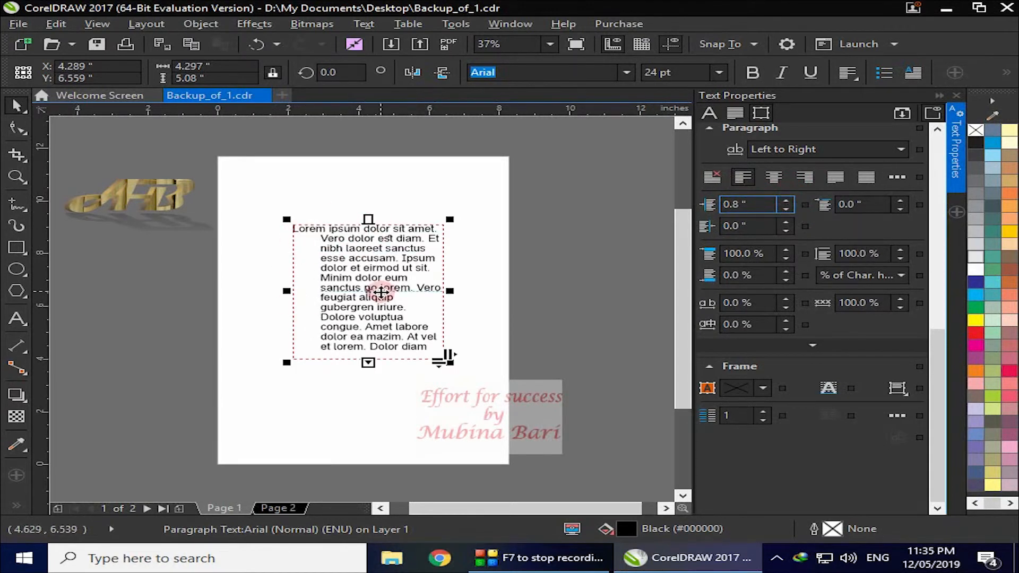
{"action": "left_click_drag", "start_coordinate": [786, 208], "coordinate": [786, 208]}
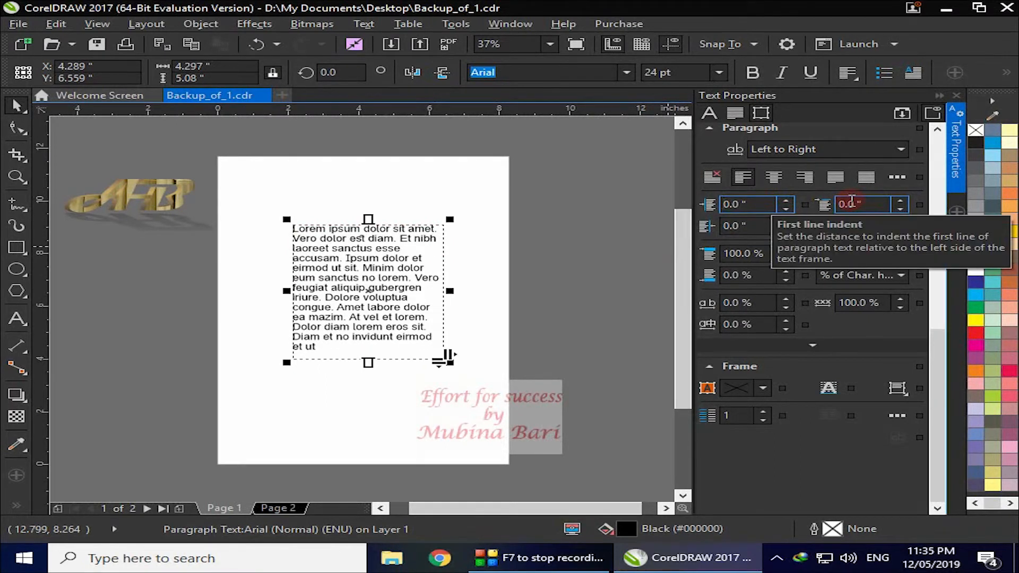
Step: Try a 1.1 inch first line indent on the paragraph and reset it to 0
{"action": "left_click", "coordinate": [899, 200]}
{"action": "left_click_drag", "start_coordinate": [900, 200], "coordinate": [900, 201]}
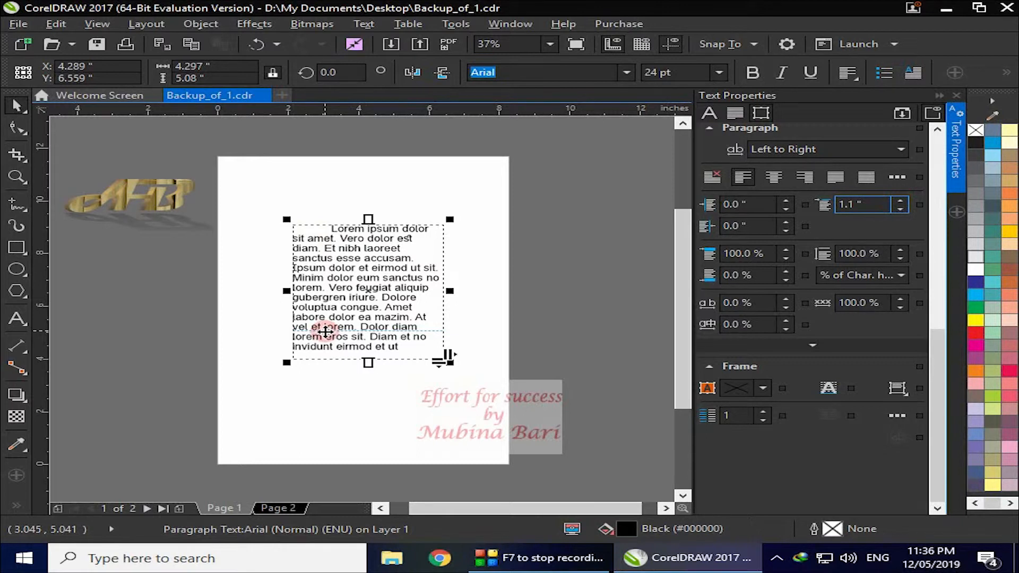
{"action": "left_click", "coordinate": [901, 208]}
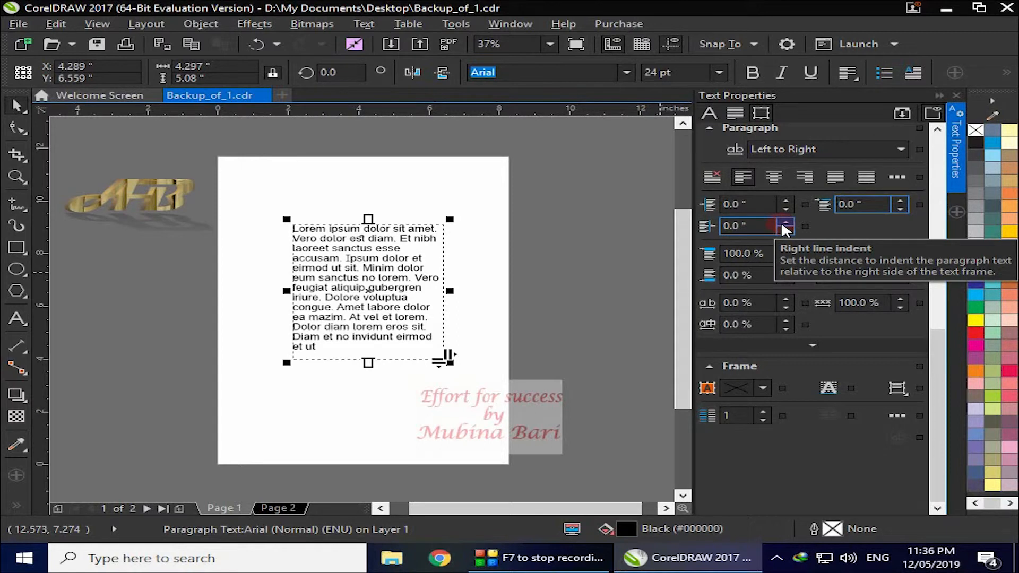
Step: Try out the paragraph's right line indent and after-paragraph spacing, leaving both at 0
{"action": "left_click_drag", "start_coordinate": [787, 224], "coordinate": [673, 245]}
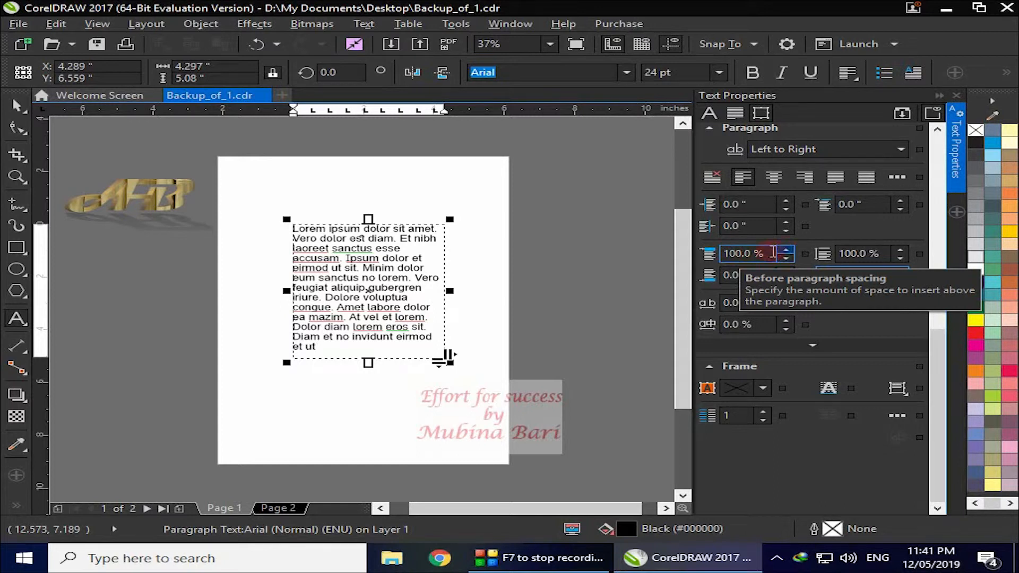
{"action": "left_click", "coordinate": [737, 275]}
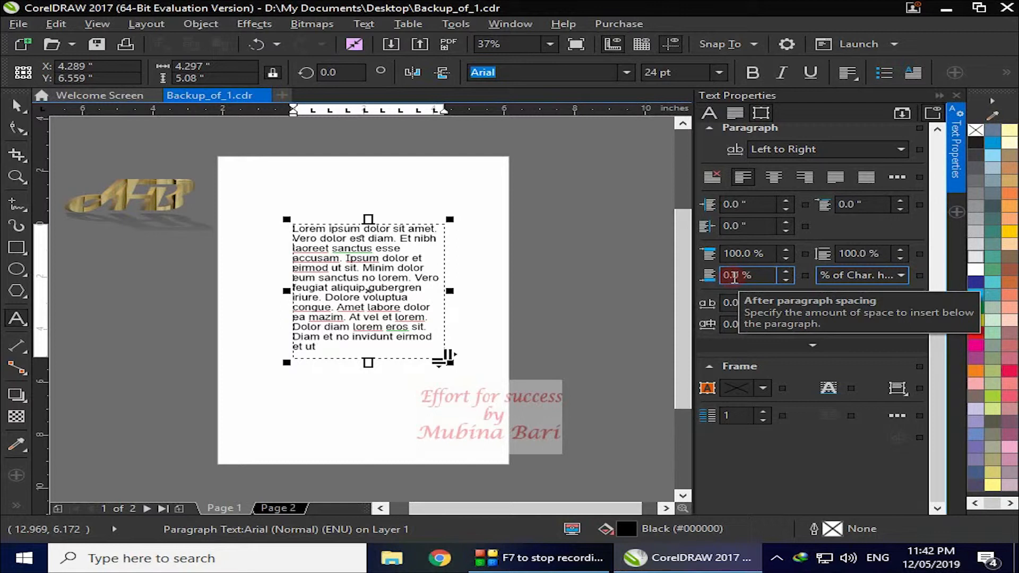
{"action": "left_click", "coordinate": [781, 281]}
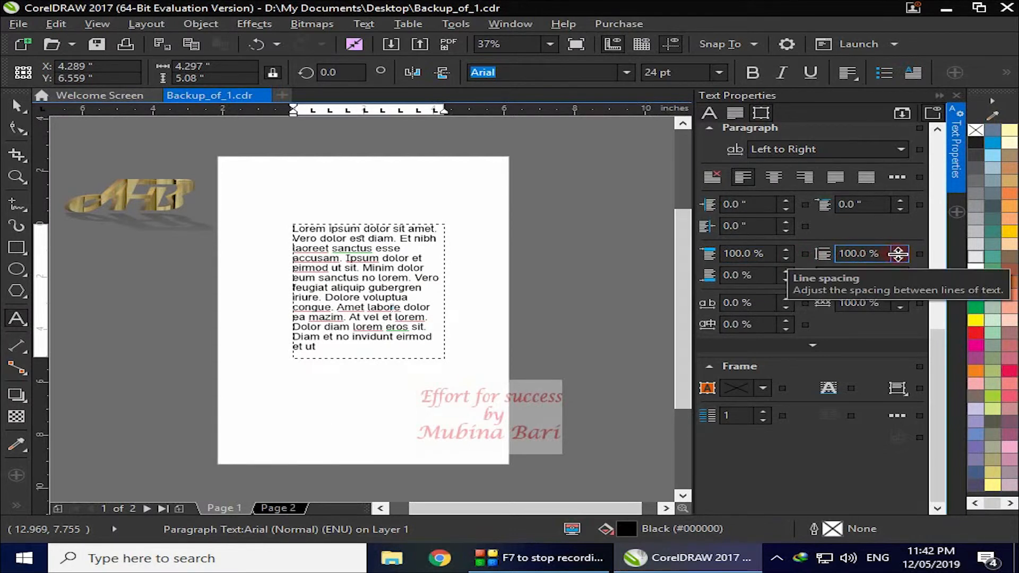
Step: Set the paragraph's line spacing to 119%, keeping % of Char. height as the vertical spacing unit
{"action": "left_click", "coordinate": [900, 251]}
{"action": "left_click", "coordinate": [900, 251]}
{"action": "left_click", "coordinate": [900, 251]}
{"action": "left_click", "coordinate": [900, 251]}
{"action": "left_click", "coordinate": [900, 251]}
{"action": "left_click", "coordinate": [900, 251]}
{"action": "left_click", "coordinate": [900, 251]}
{"action": "left_click", "coordinate": [900, 251]}
{"action": "left_click", "coordinate": [900, 251]}
{"action": "left_click", "coordinate": [900, 251]}
{"action": "left_click", "coordinate": [900, 251]}
{"action": "left_click", "coordinate": [900, 251]}
{"action": "left_click", "coordinate": [900, 251]}
{"action": "left_click", "coordinate": [900, 251]}
{"action": "left_click", "coordinate": [900, 251]}
{"action": "left_click", "coordinate": [900, 251]}
{"action": "left_click", "coordinate": [900, 251]}
{"action": "left_click", "coordinate": [900, 251]}
{"action": "left_click", "coordinate": [900, 251]}
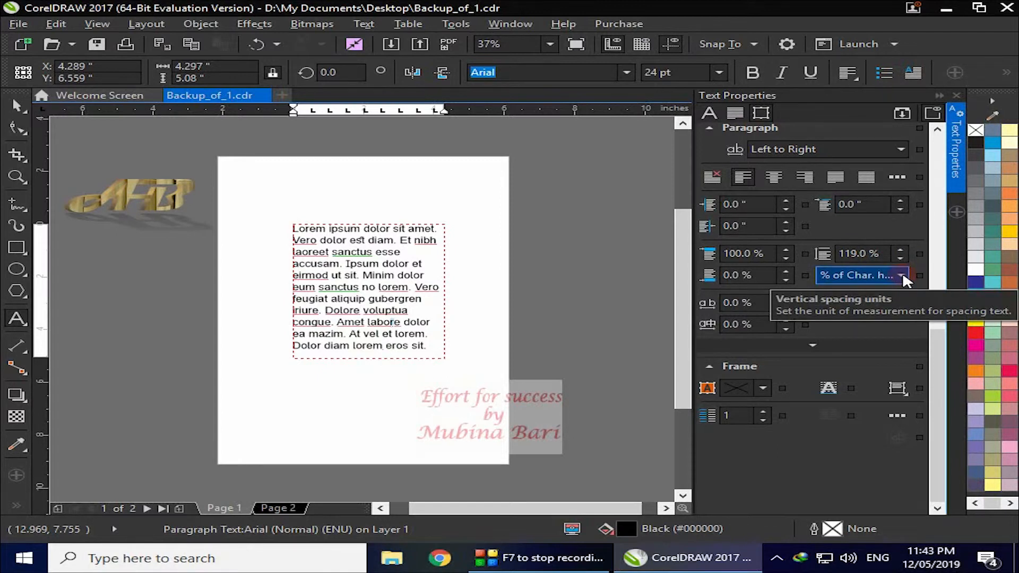
{"action": "left_click", "coordinate": [902, 275]}
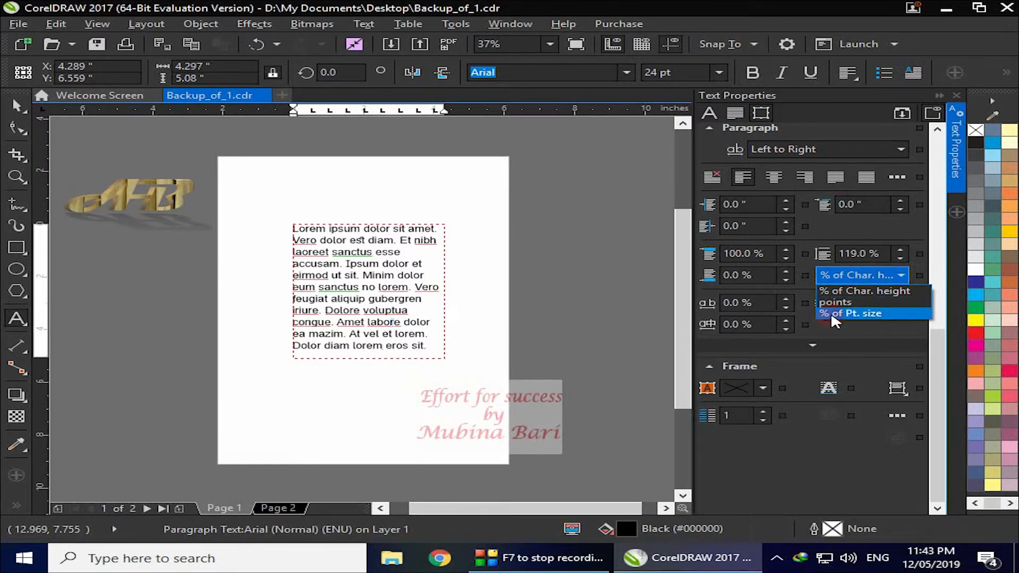
{"action": "left_click", "coordinate": [899, 272]}
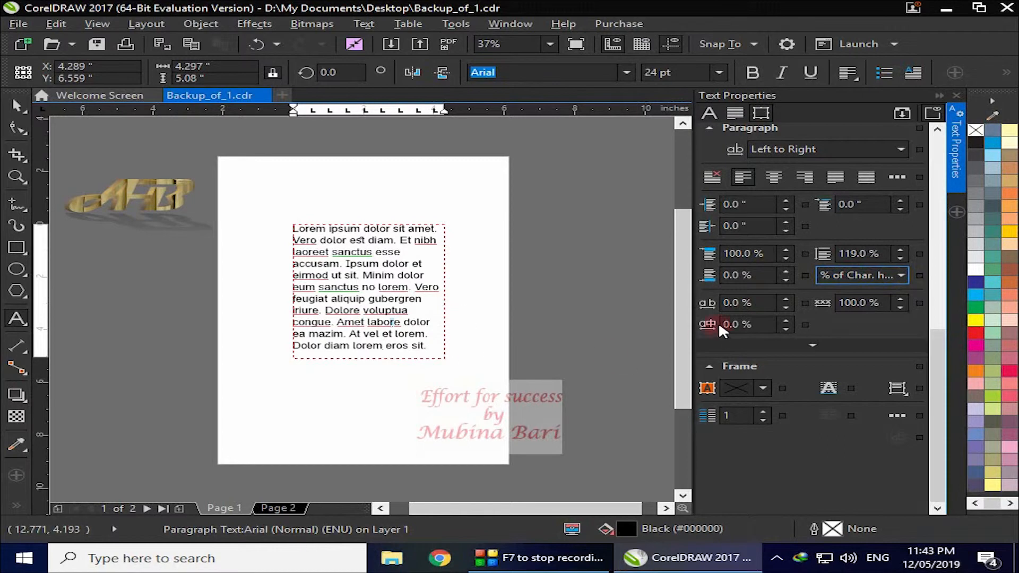
Step: Test a character spacing of 29% on the paragraph and reduce it to 5%
{"action": "left_click", "coordinate": [786, 299]}
{"action": "left_click_drag", "start_coordinate": [787, 298], "coordinate": [788, 299]}
{"action": "left_click", "coordinate": [353, 312]}
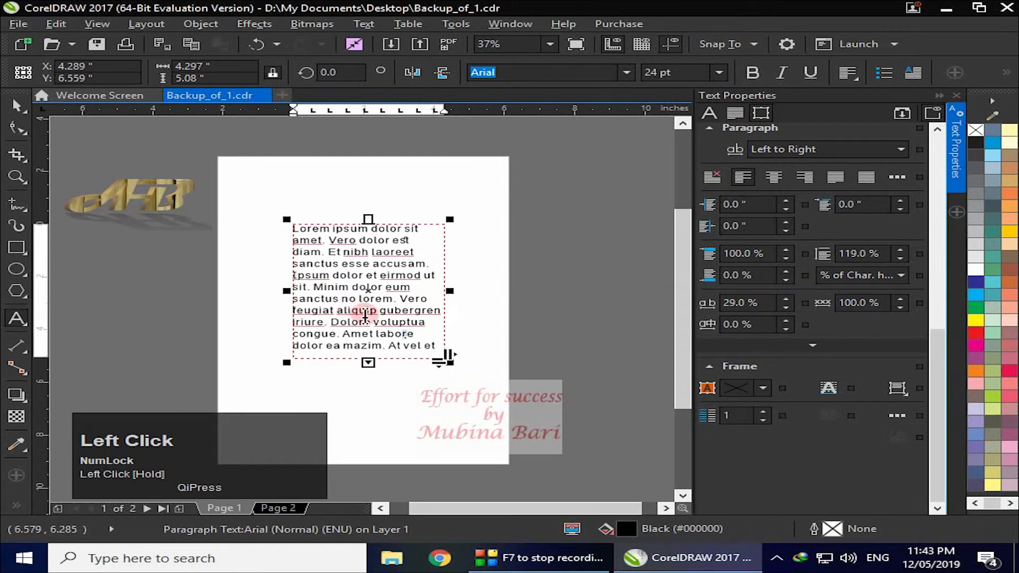
{"action": "left_click", "coordinate": [739, 303]}
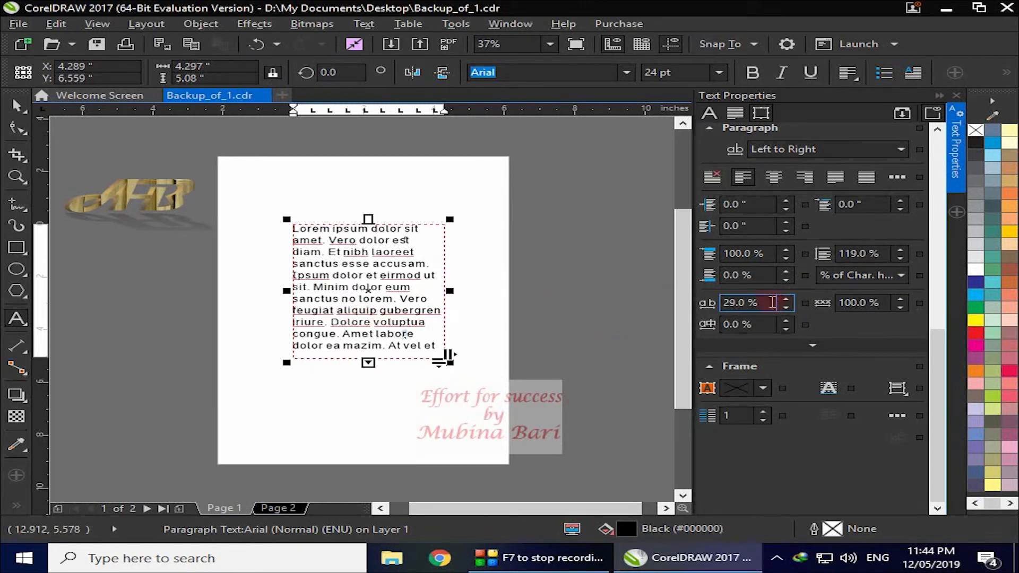
{"action": "left_click_drag", "start_coordinate": [784, 308], "coordinate": [784, 308]}
Step: Set the paragraph's word spacing to 158%
{"action": "left_click", "coordinate": [892, 300]}
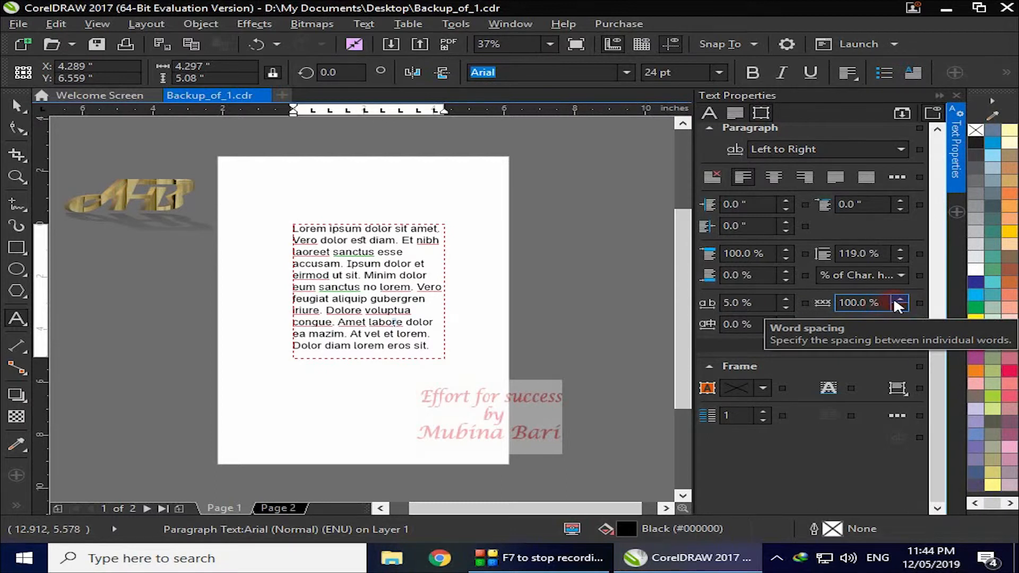
{"action": "left_click", "coordinate": [902, 299]}
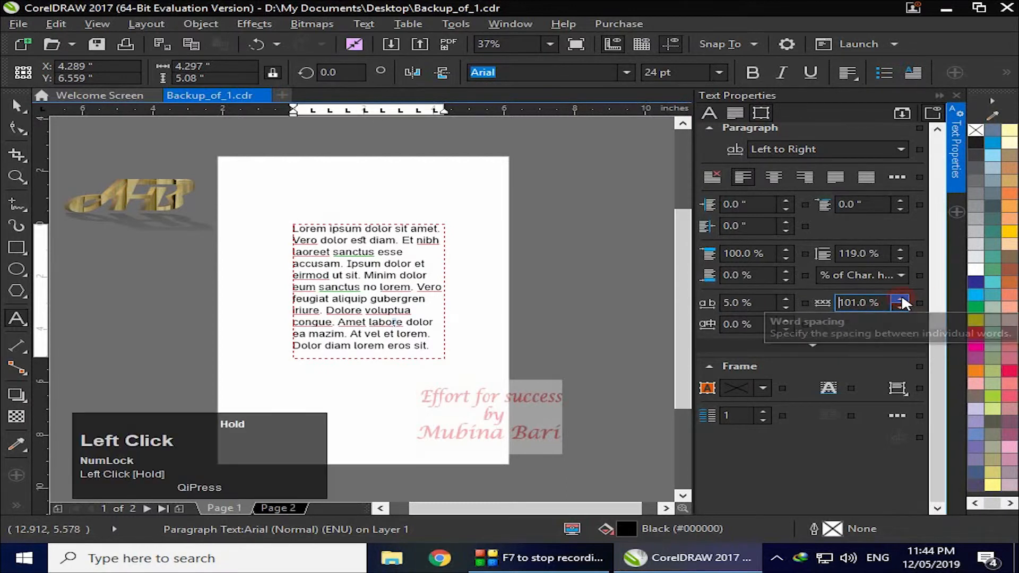
{"action": "left_click_drag", "start_coordinate": [902, 299], "coordinate": [902, 299]}
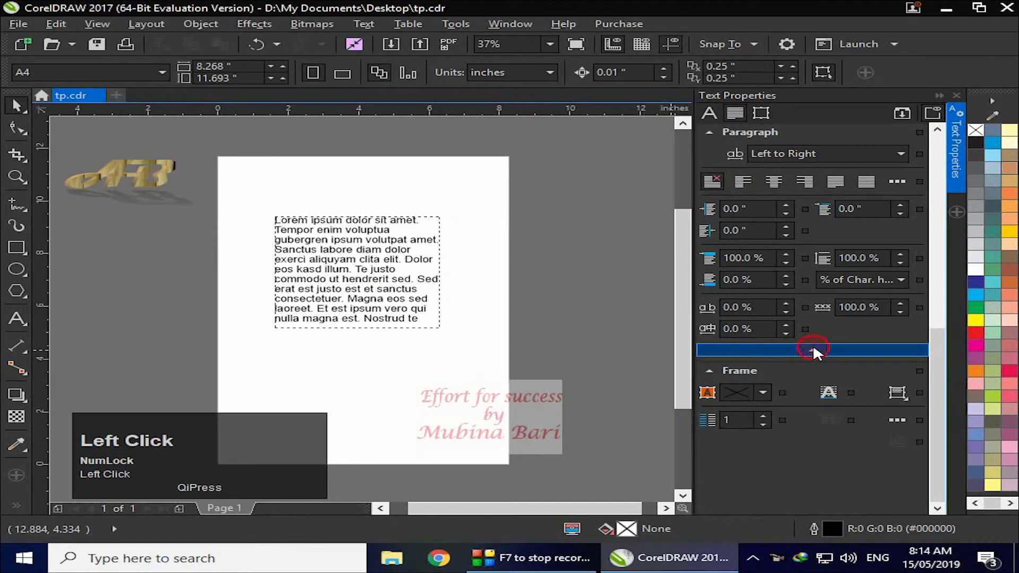
Step: Reveal the additional paragraph options and turn on bullets for the Lorem ipsum text
{"action": "left_click", "coordinate": [814, 348]}
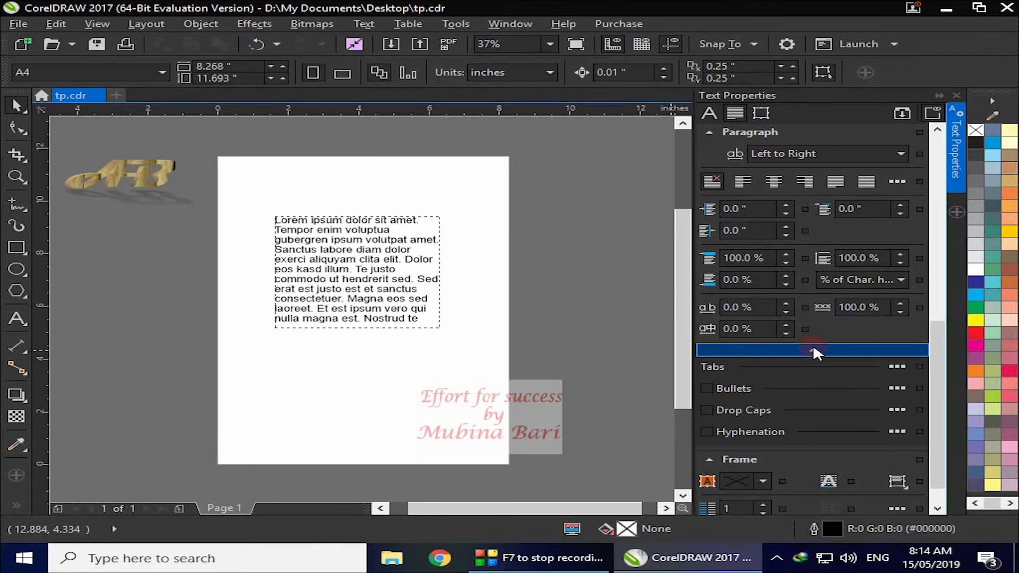
{"action": "left_click", "coordinate": [365, 28]}
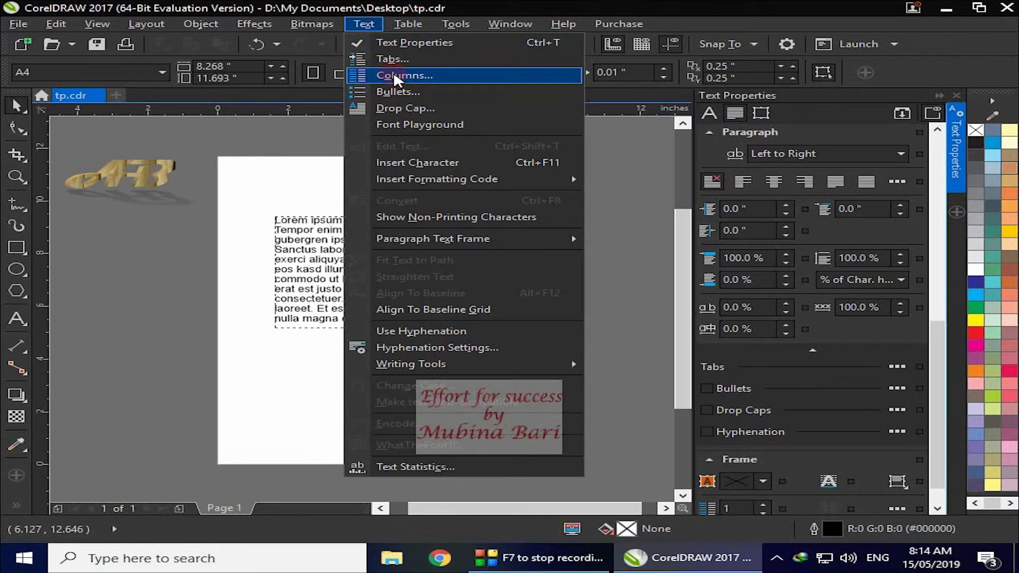
{"action": "left_click", "coordinate": [454, 332]}
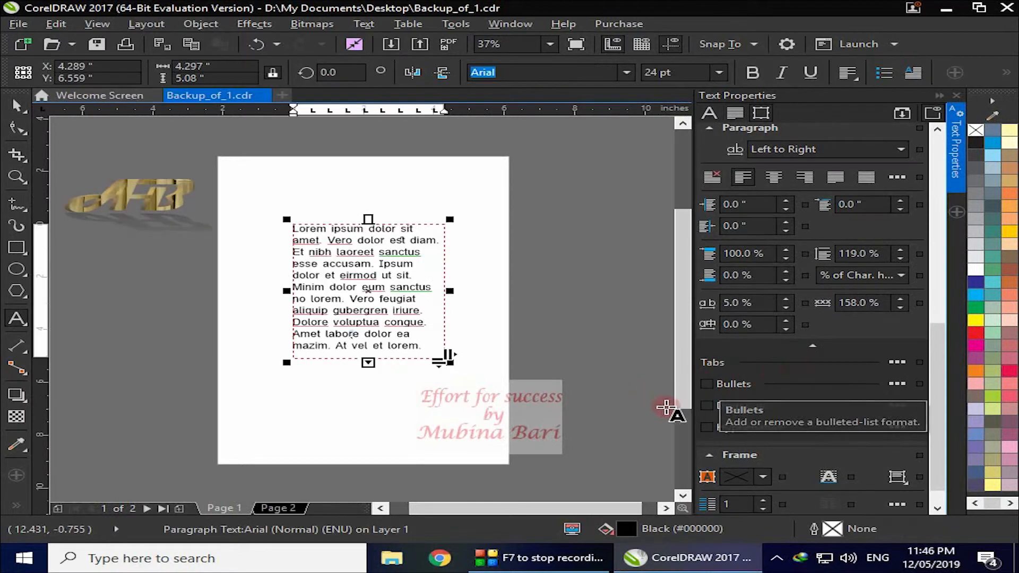
{"action": "left_click", "coordinate": [707, 384]}
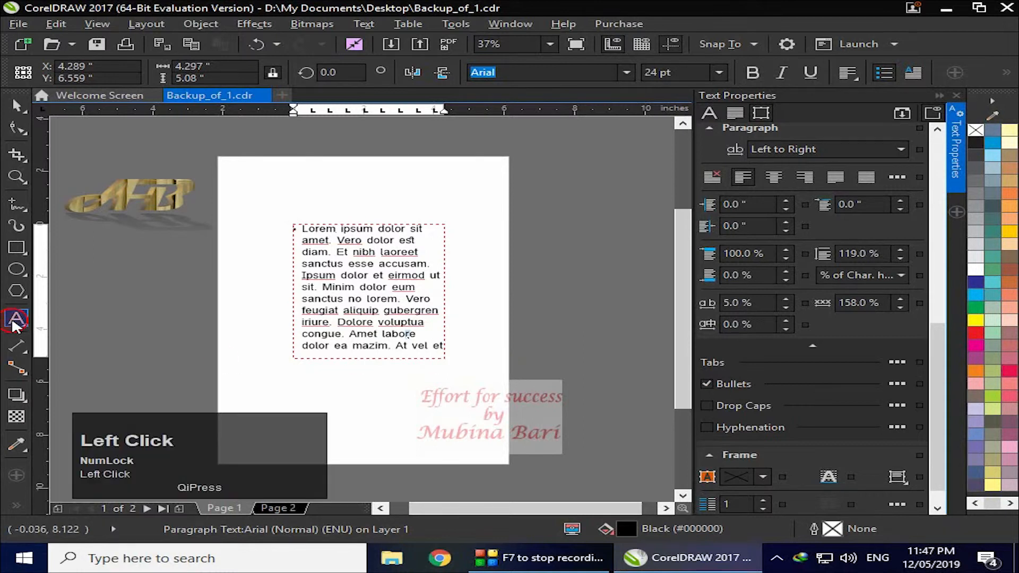
Step: Split the Lorem ipsum text into three bulleted paragraphs, breaking before "Vero feugiat" and "mazim", and lengthen the text frame to 7.705"
{"action": "left_click", "coordinate": [399, 298]}
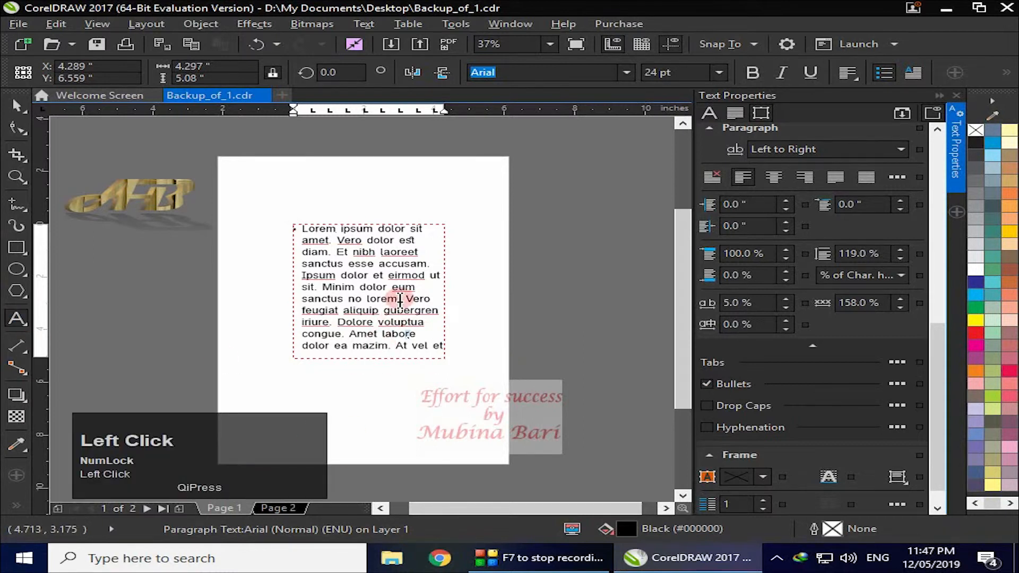
{"action": "key", "text": "Return"}
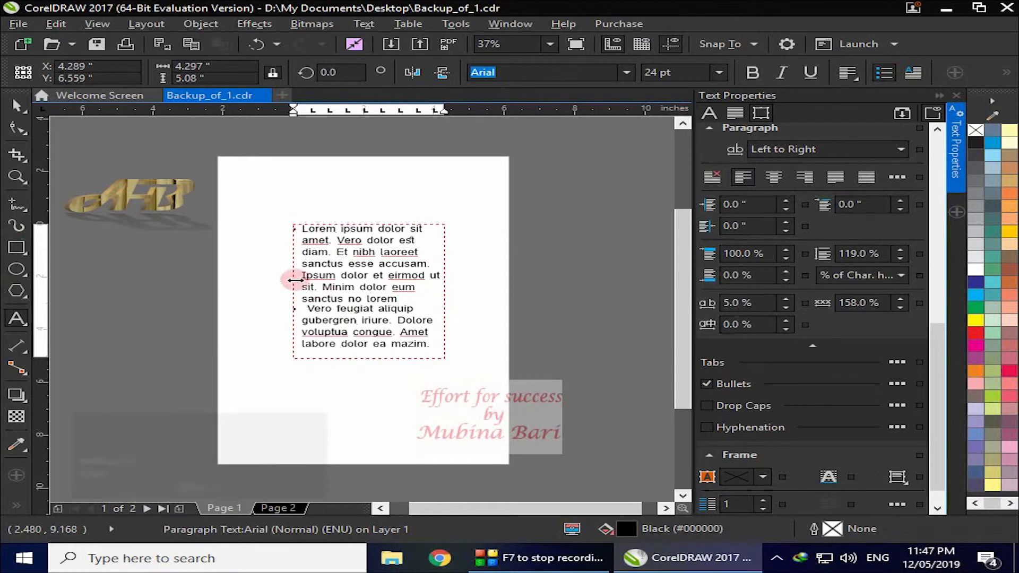
{"action": "left_click_drag", "start_coordinate": [369, 359], "coordinate": [380, 426]}
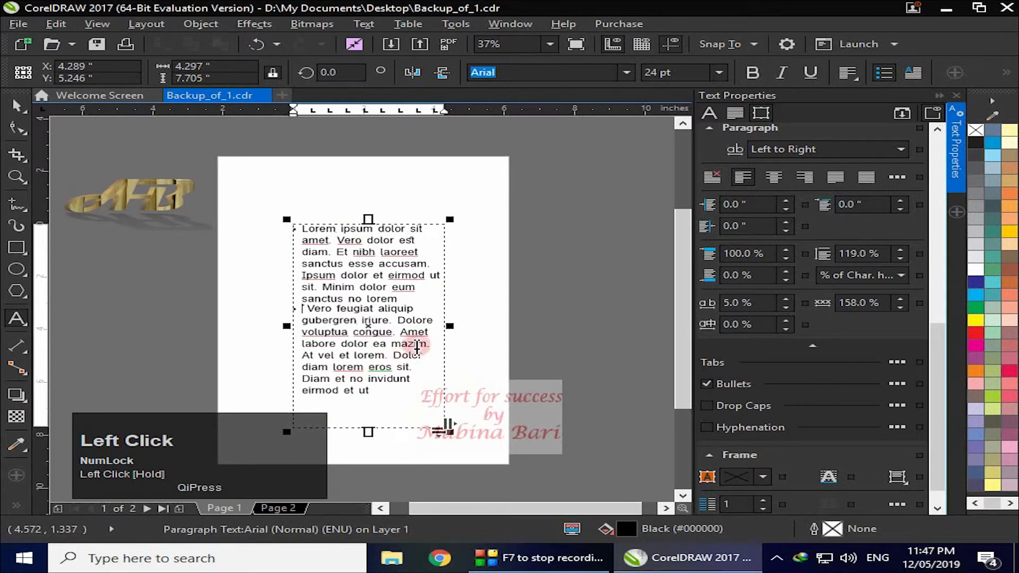
{"action": "left_click", "coordinate": [390, 343]}
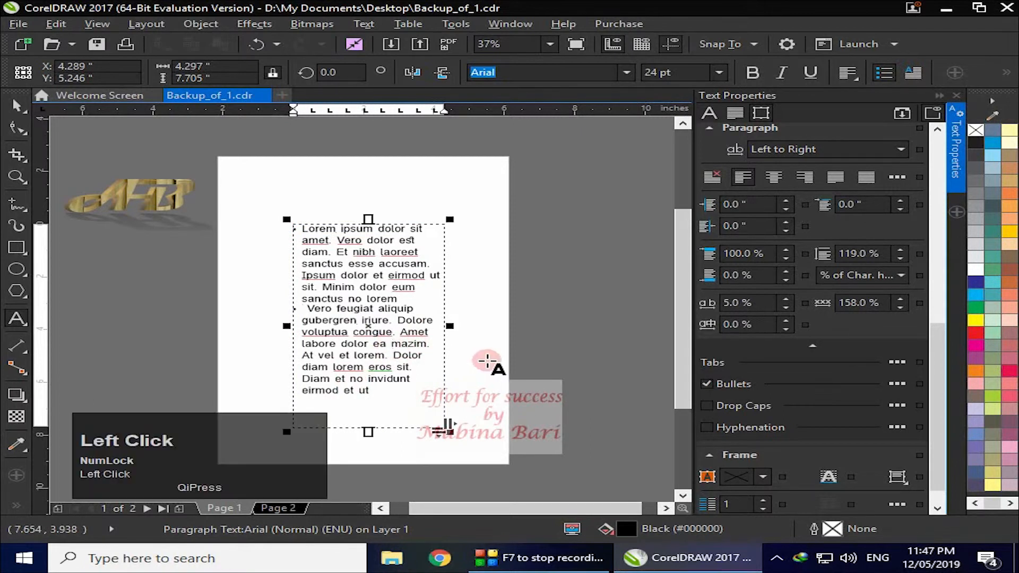
{"action": "key", "text": "Return"}
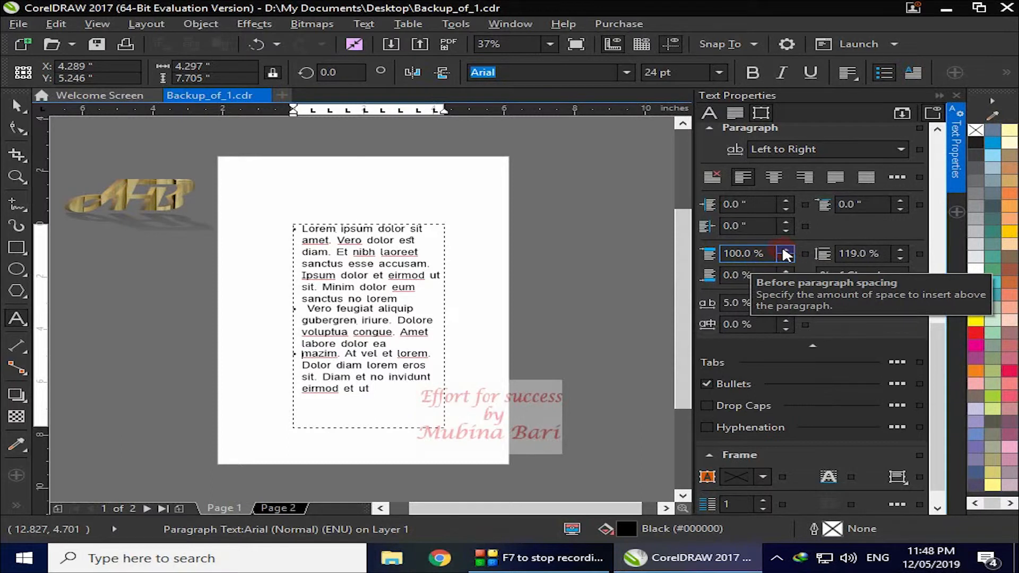
Step: Try 174% spacing before the "Vero feugiat" paragraph, return it to 100%, and set the spacing after it to 36%
{"action": "left_click_drag", "start_coordinate": [305, 309], "coordinate": [387, 350]}
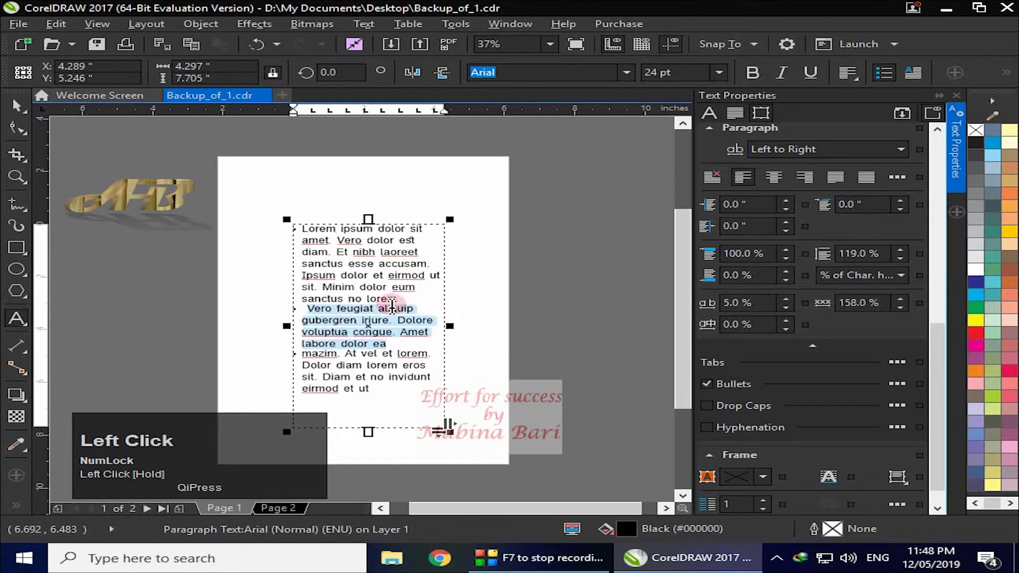
{"action": "left_click", "coordinate": [786, 249]}
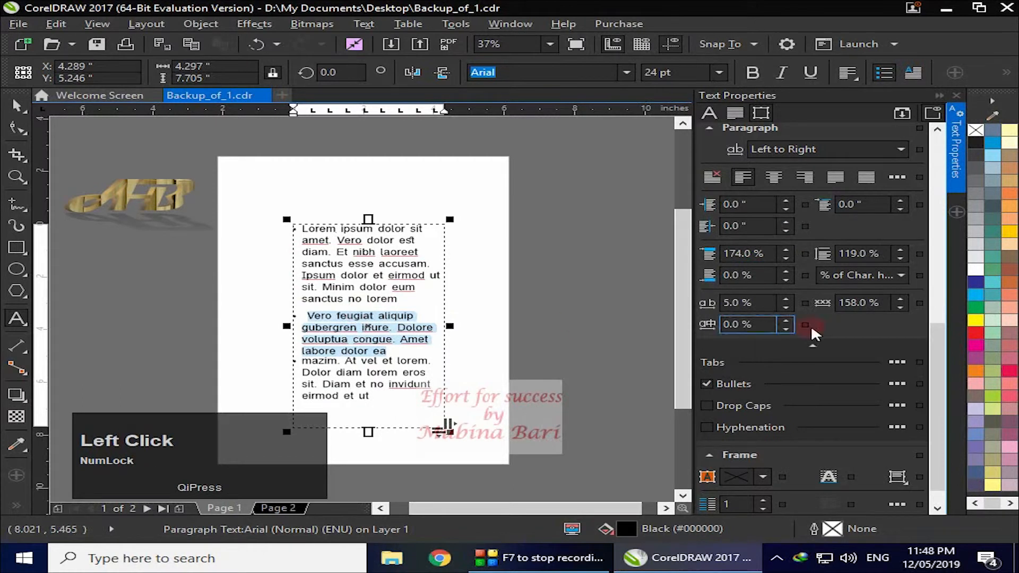
{"action": "left_click", "coordinate": [786, 259]}
{"action": "key", "text": "Home"}
{"action": "left_click", "coordinate": [726, 276]}
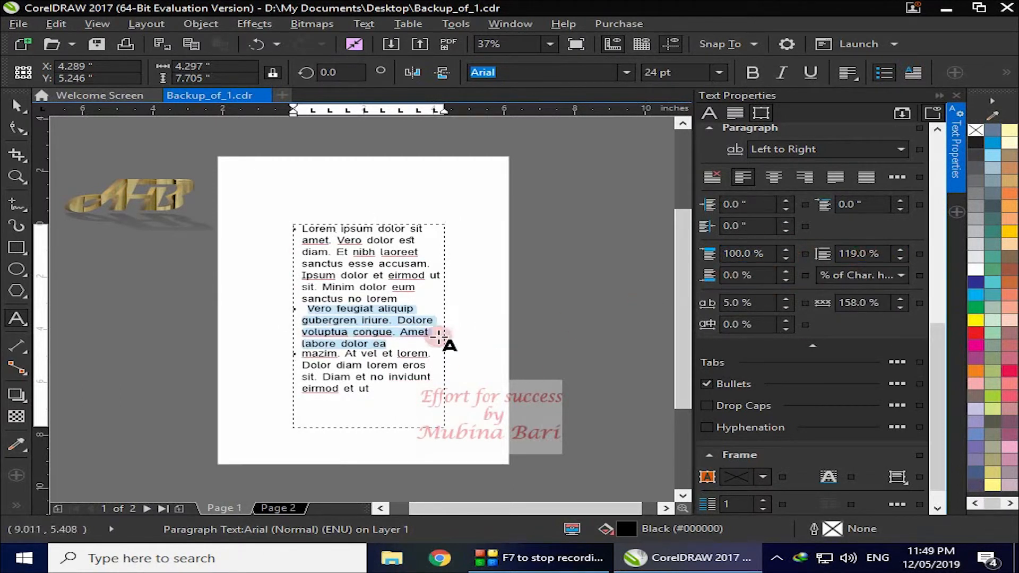
{"action": "left_click", "coordinate": [788, 272]}
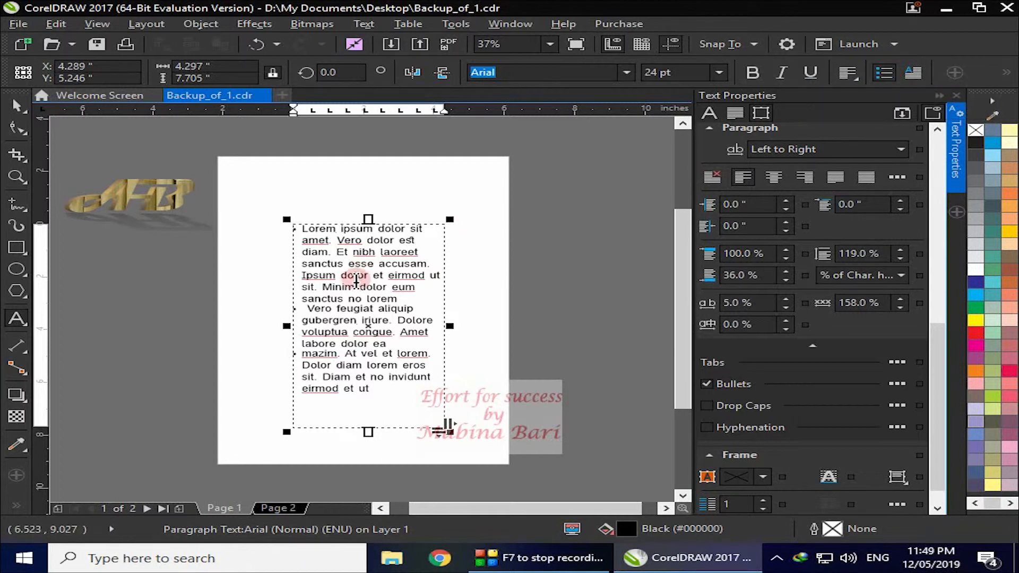
Step: Try the Wingdings circled-star symbol as the bullet for the first paragraph without applying it
{"action": "left_click", "coordinate": [897, 385]}
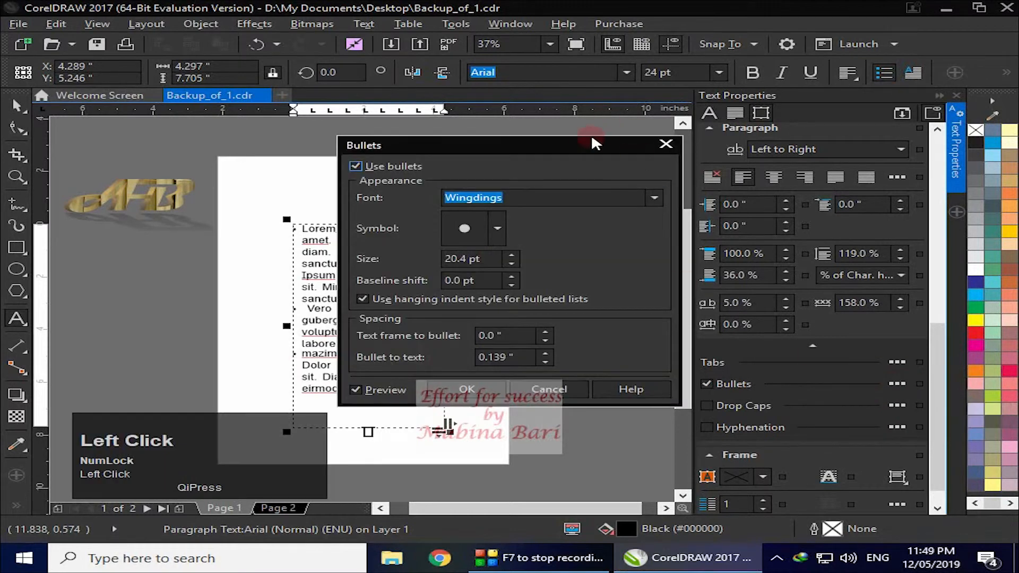
{"action": "left_click_drag", "start_coordinate": [580, 143], "coordinate": [766, 163]}
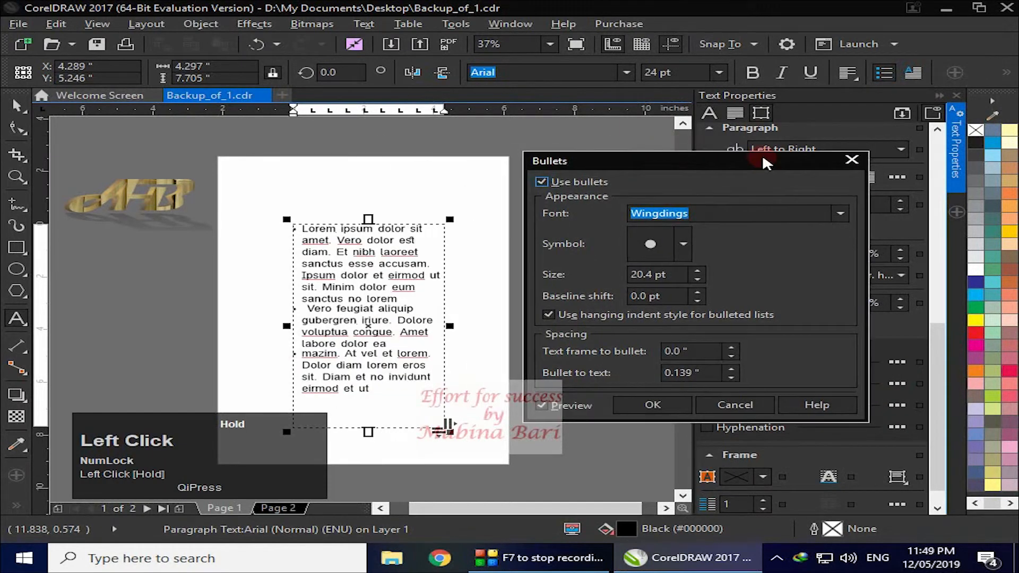
{"action": "left_click", "coordinate": [840, 216]}
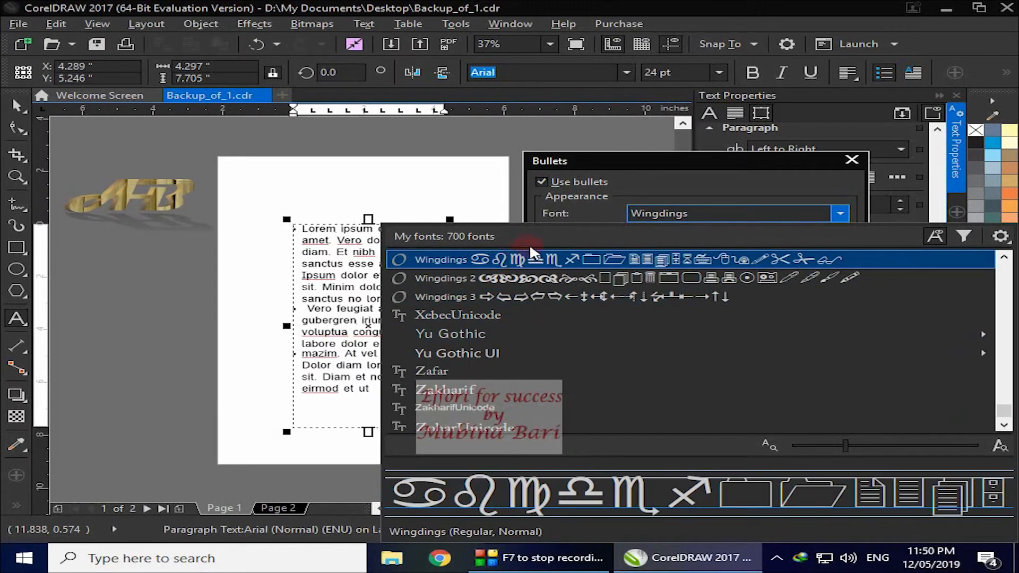
{"action": "left_click", "coordinate": [840, 217]}
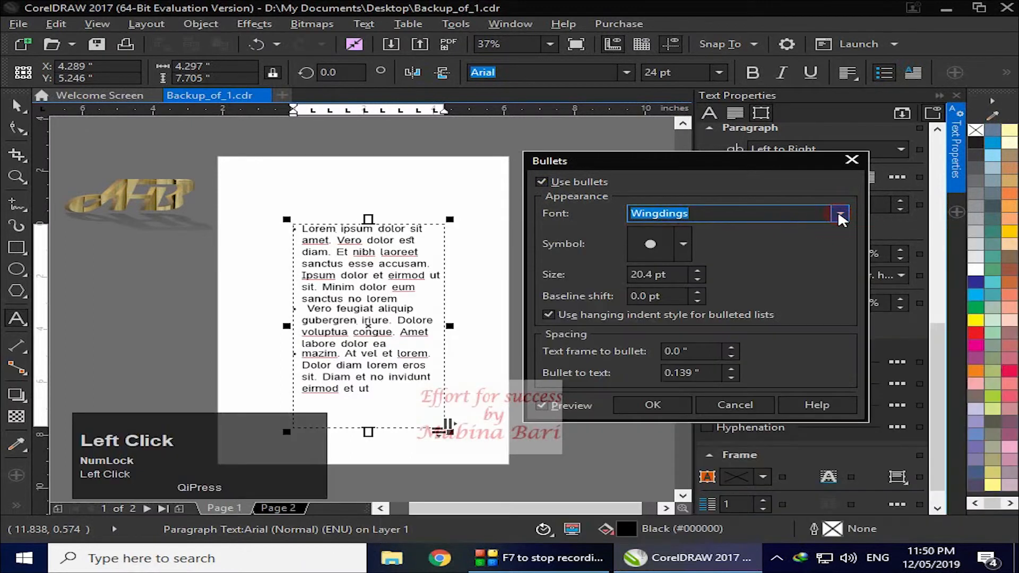
{"action": "left_click", "coordinate": [684, 245]}
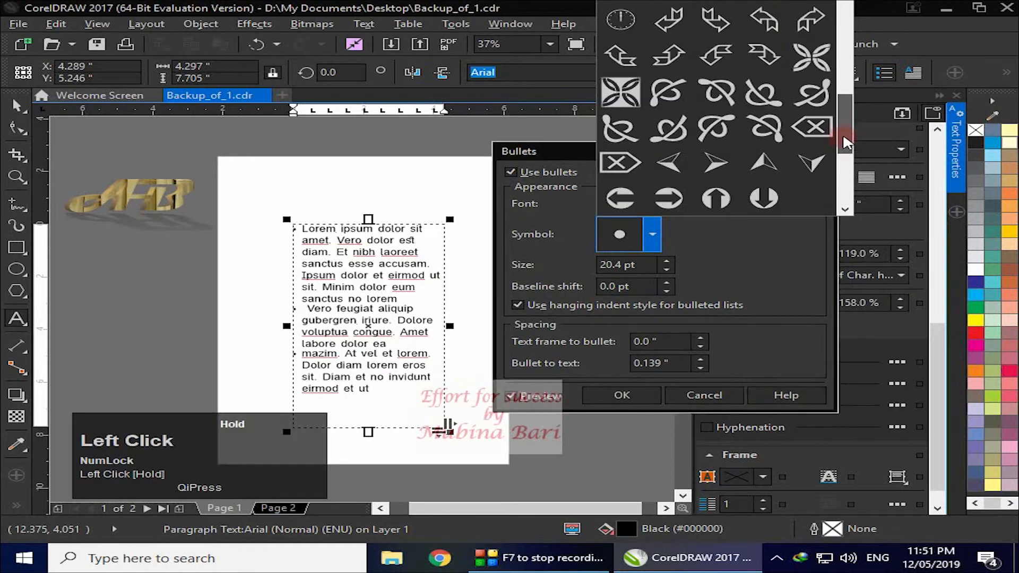
{"action": "left_click_drag", "start_coordinate": [844, 137], "coordinate": [822, 97]}
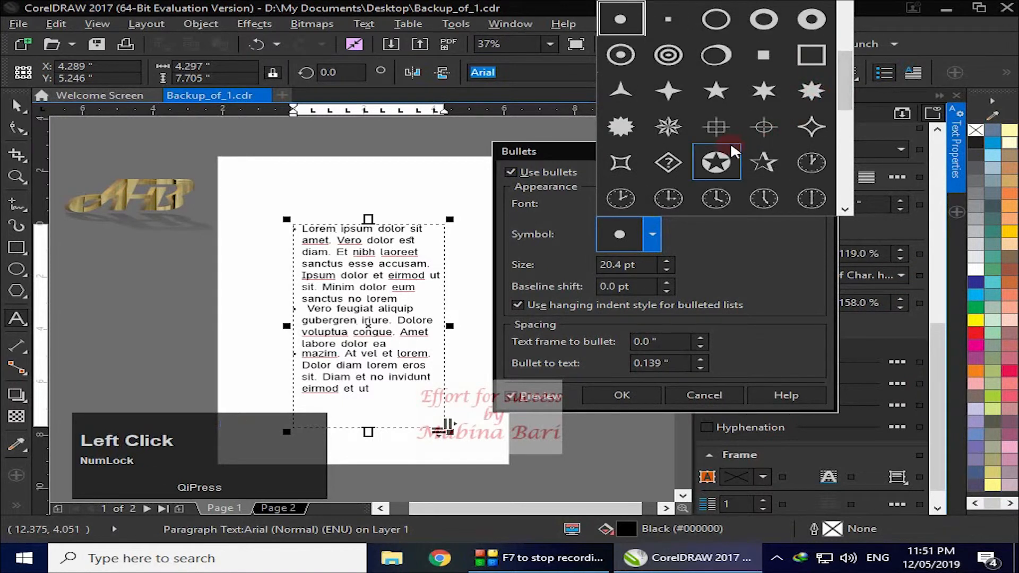
{"action": "left_click", "coordinate": [718, 165]}
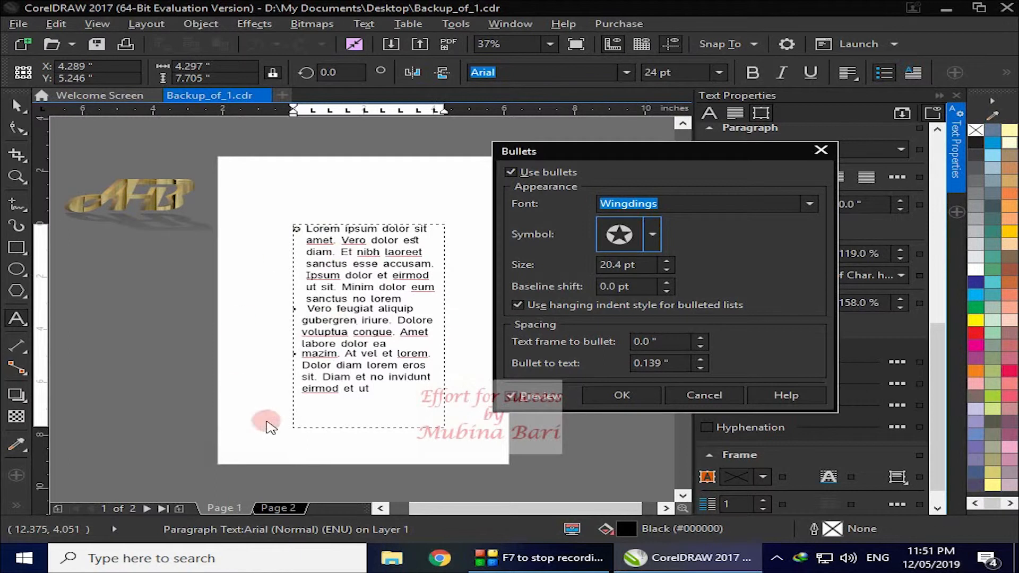
{"action": "left_click", "coordinate": [820, 154]}
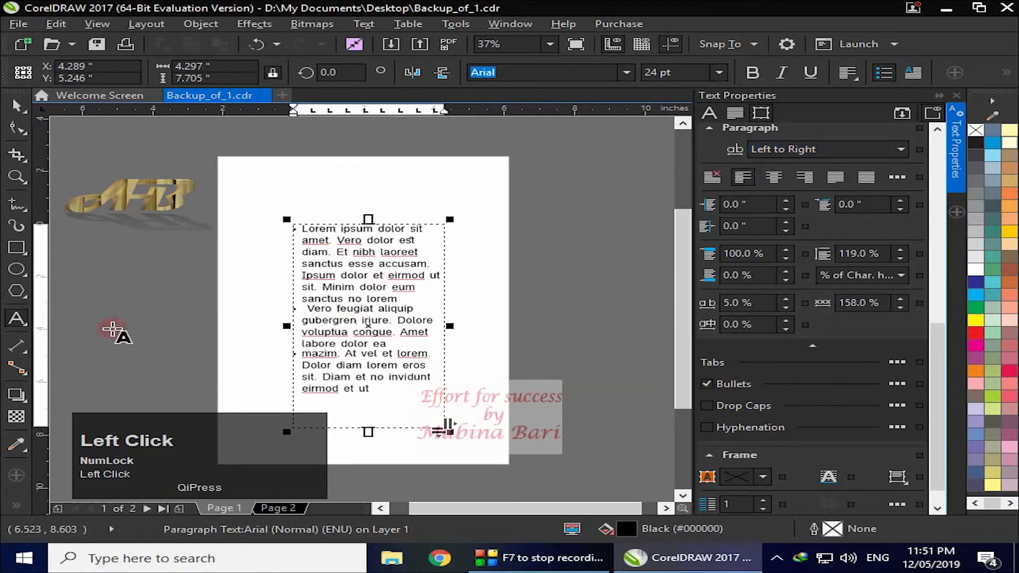
Step: Select all three Lorem ipsum paragraphs and choose a Wingdings bent-arrow symbol pointing to the upper right as their bullet
{"action": "left_click", "coordinate": [16, 321]}
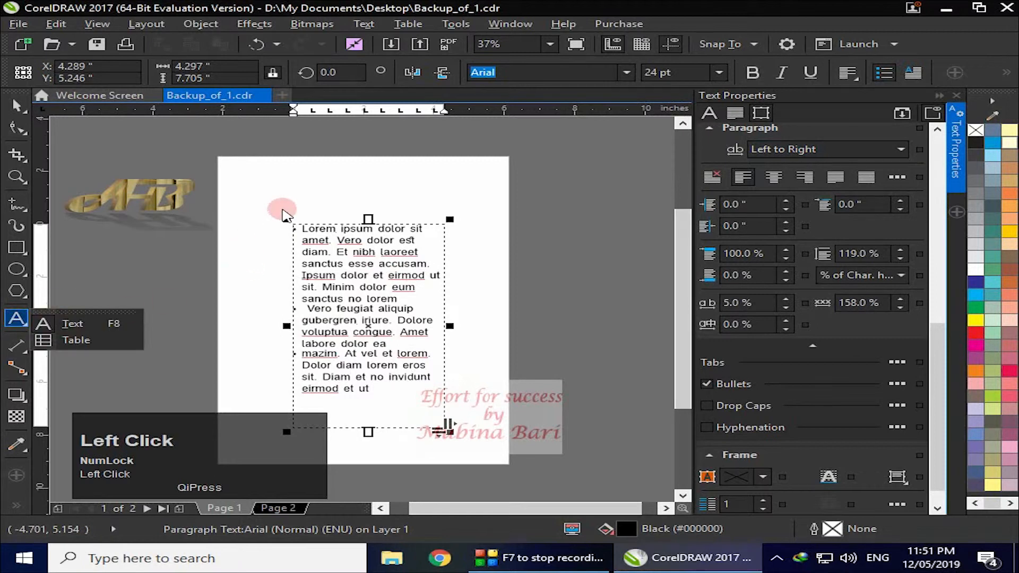
{"action": "left_click", "coordinate": [77, 324]}
{"action": "left_click", "coordinate": [296, 236]}
{"action": "left_click_drag", "start_coordinate": [298, 230], "coordinate": [395, 419]}
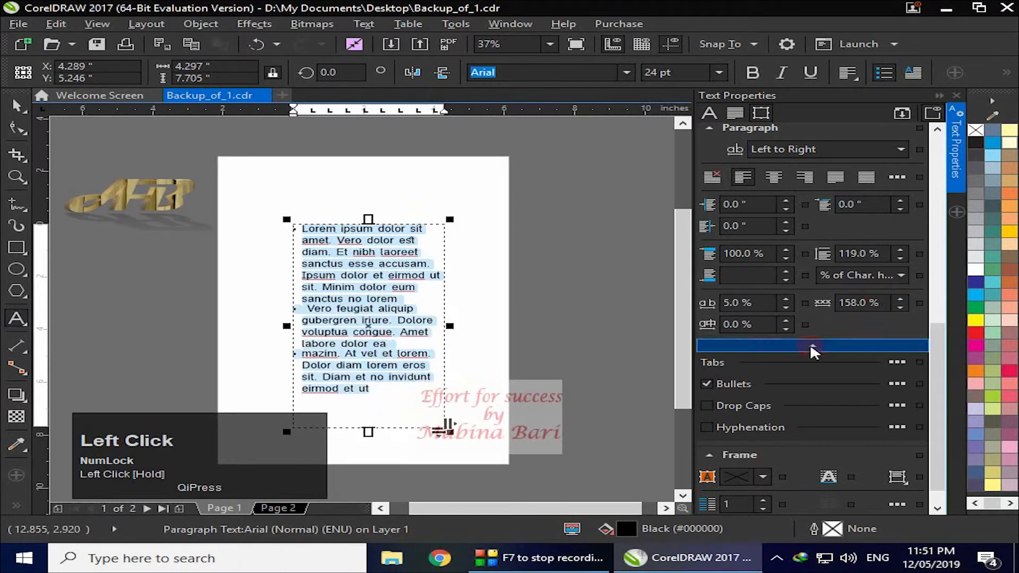
{"action": "left_click", "coordinate": [898, 389]}
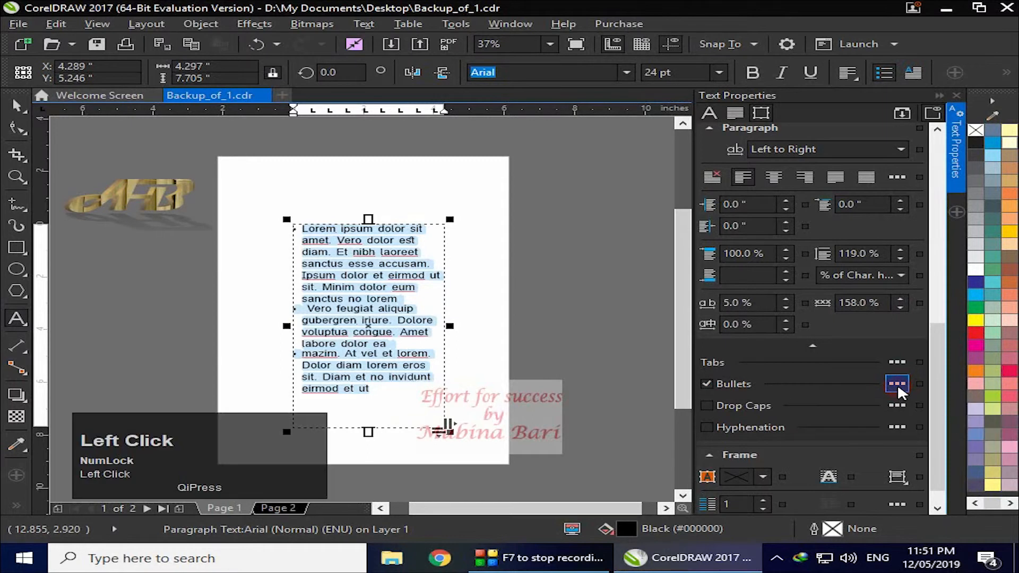
{"action": "left_click_drag", "start_coordinate": [524, 148], "coordinate": [683, 134]}
{"action": "left_click", "coordinate": [658, 217]}
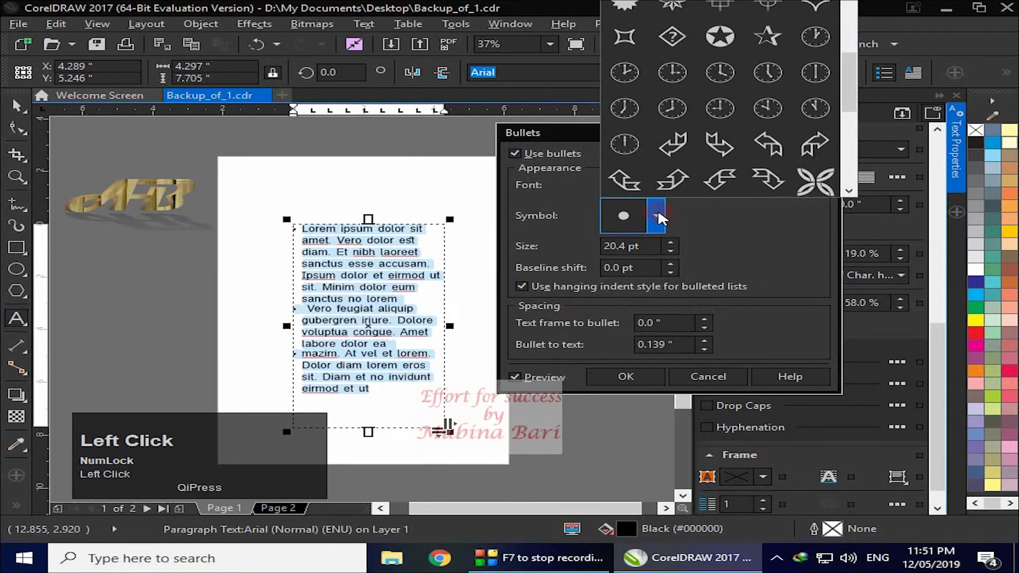
{"action": "left_click", "coordinate": [712, 182]}
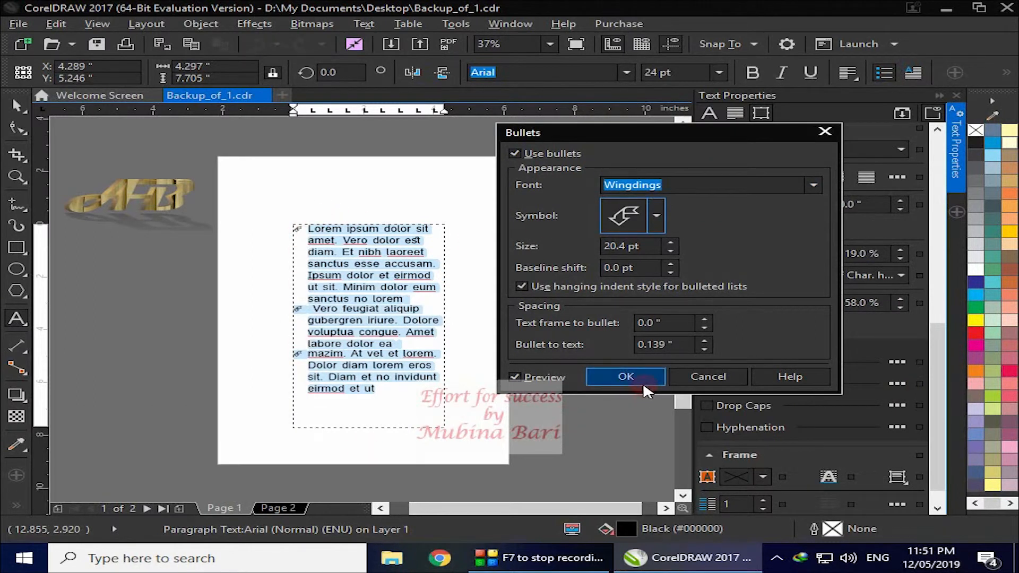
Step: Try the Zafar and Zakharif fonts for the bullets and browse the symbols that Zafar offers
{"action": "left_click", "coordinate": [813, 185]}
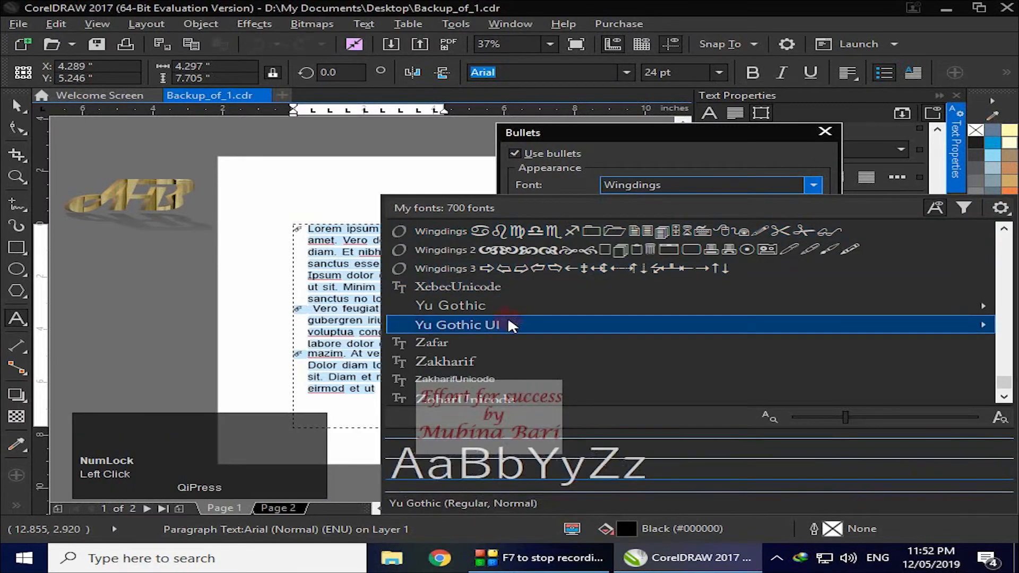
{"action": "left_click", "coordinate": [492, 345]}
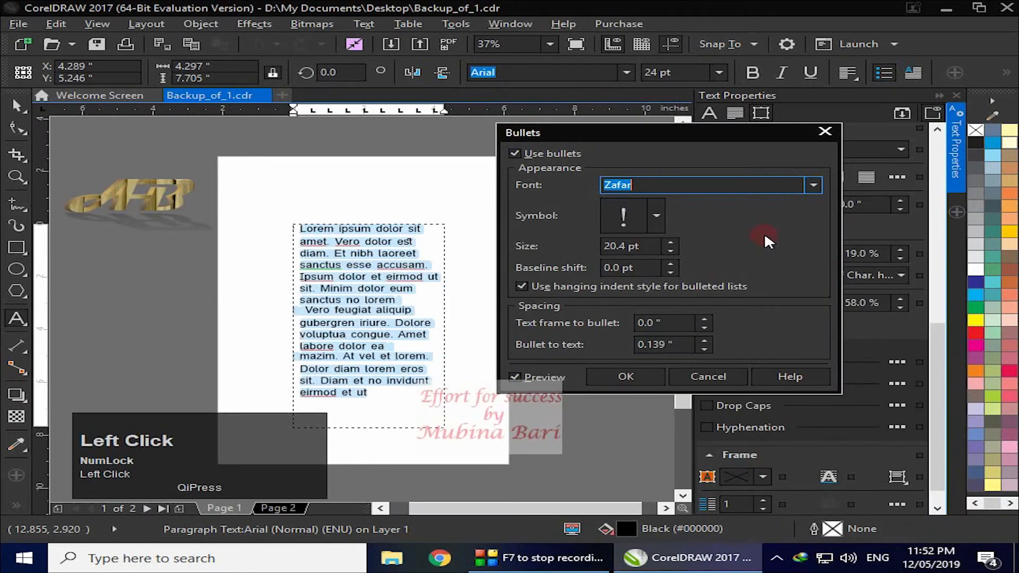
{"action": "left_click", "coordinate": [657, 214]}
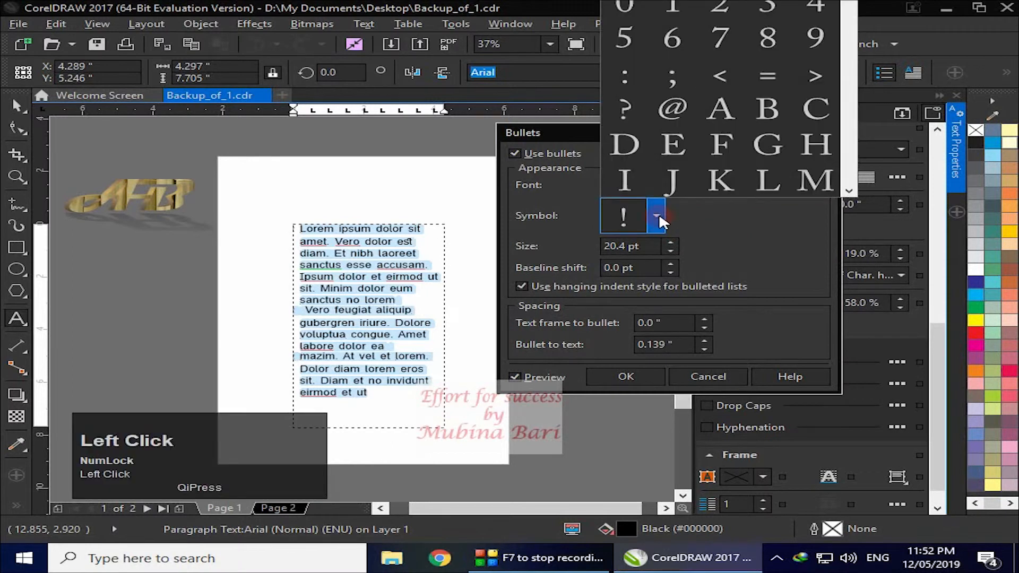
{"action": "left_click_drag", "start_coordinate": [847, 99], "coordinate": [851, 128]}
{"action": "left_click", "coordinate": [814, 183]}
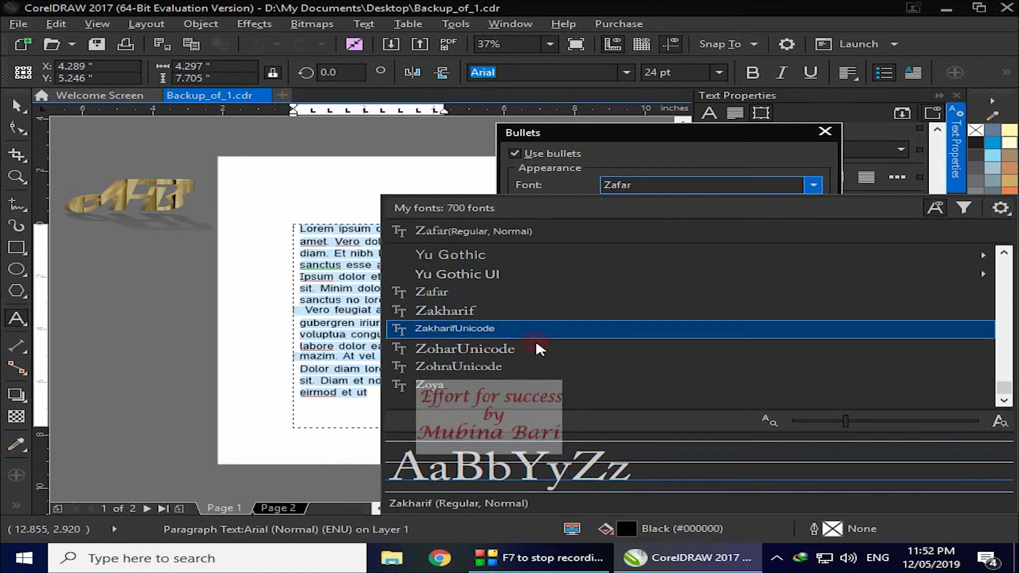
{"action": "left_click_drag", "start_coordinate": [1004, 390], "coordinate": [1009, 265]}
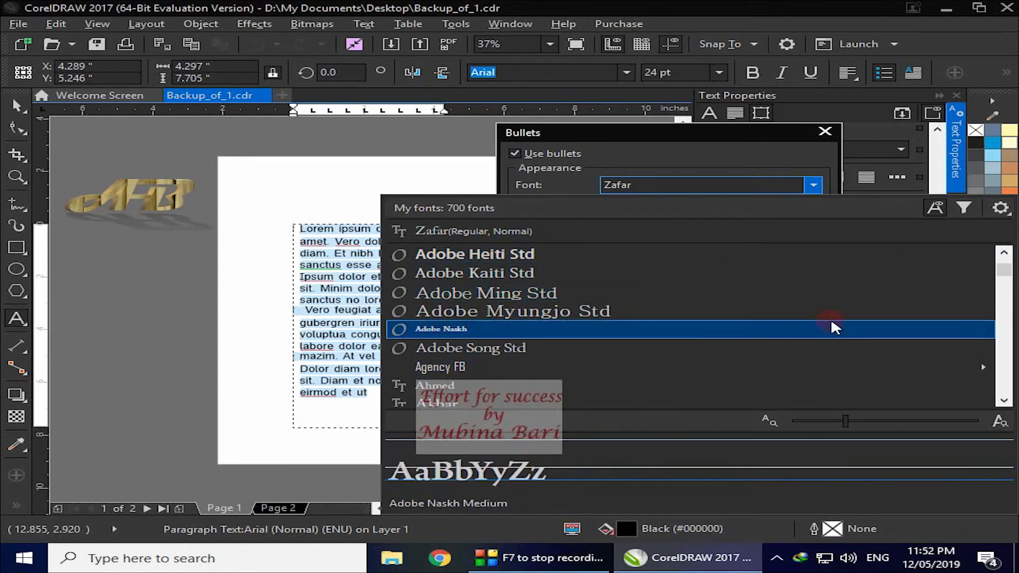
{"action": "left_click", "coordinate": [1005, 287]}
{"action": "mouse_move", "coordinate": [1005, 289]}
{"action": "left_mouse_down"}
{"action": "mouse_move", "coordinate": [1013, 331]}
{"action": "mouse_move", "coordinate": [1013, 278]}
{"action": "left_mouse_up"}
{"action": "left_click", "coordinate": [687, 242]}
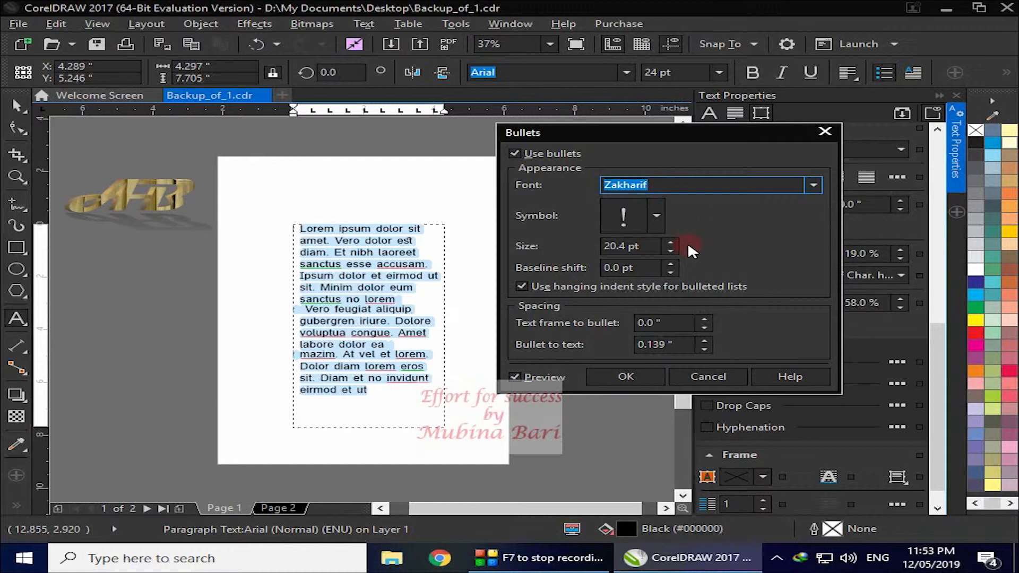
Step: Replace the bullet font with Wingdings by entering its name
{"action": "left_click", "coordinate": [648, 185]}
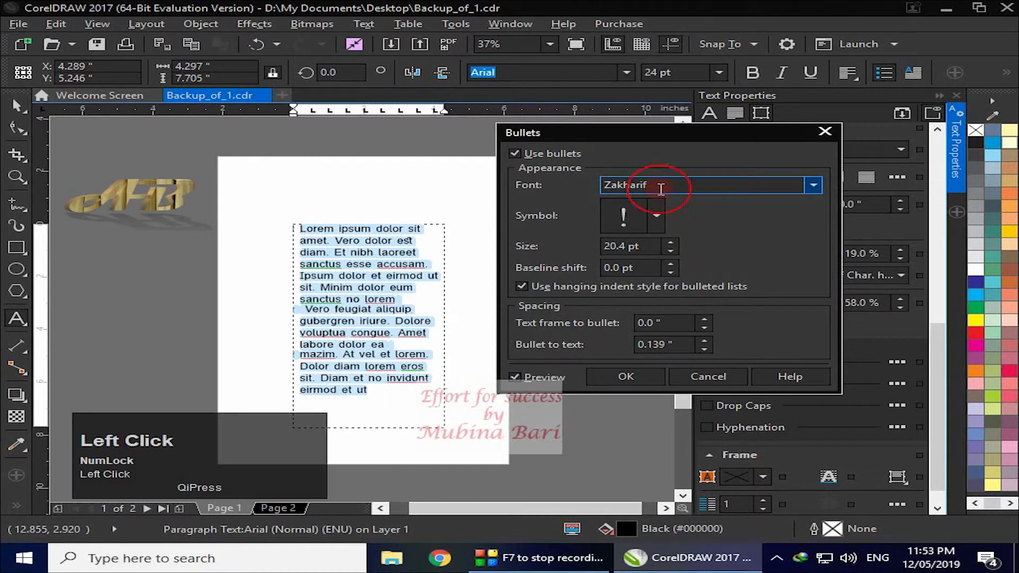
{"action": "key", "text": "BackSpace"}
{"action": "key", "text": "BackSpace"}
{"action": "key", "text": "BackSpace"}
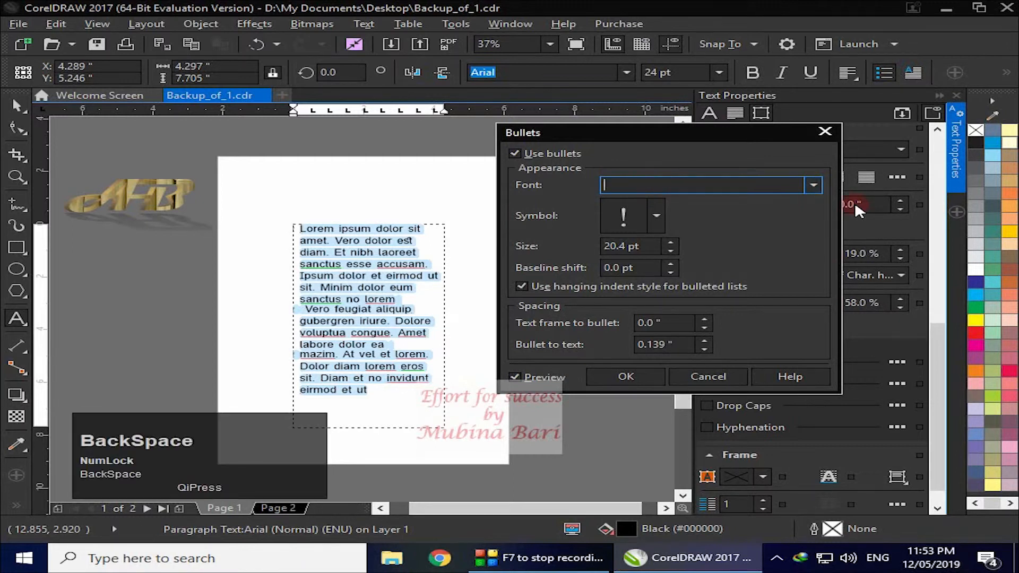
{"action": "type", "text": "W"}
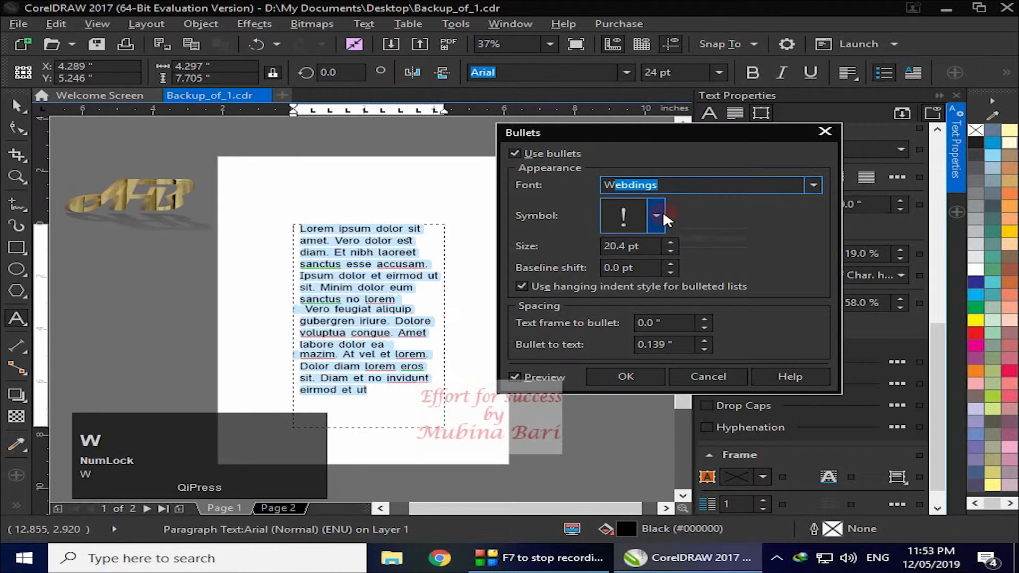
{"action": "type", "text": "ing"}
Step: Choose the outlined flower symbol as the bullet and increase the bullet size to 30.4 pt
{"action": "left_click", "coordinate": [499, 225]}
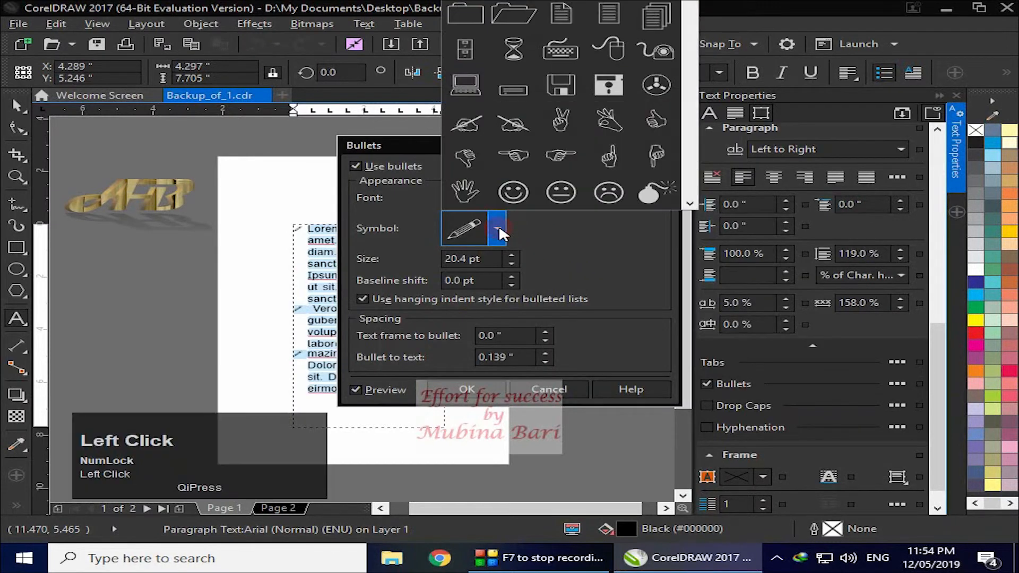
{"action": "left_click_drag", "start_coordinate": [697, 87], "coordinate": [693, 95]}
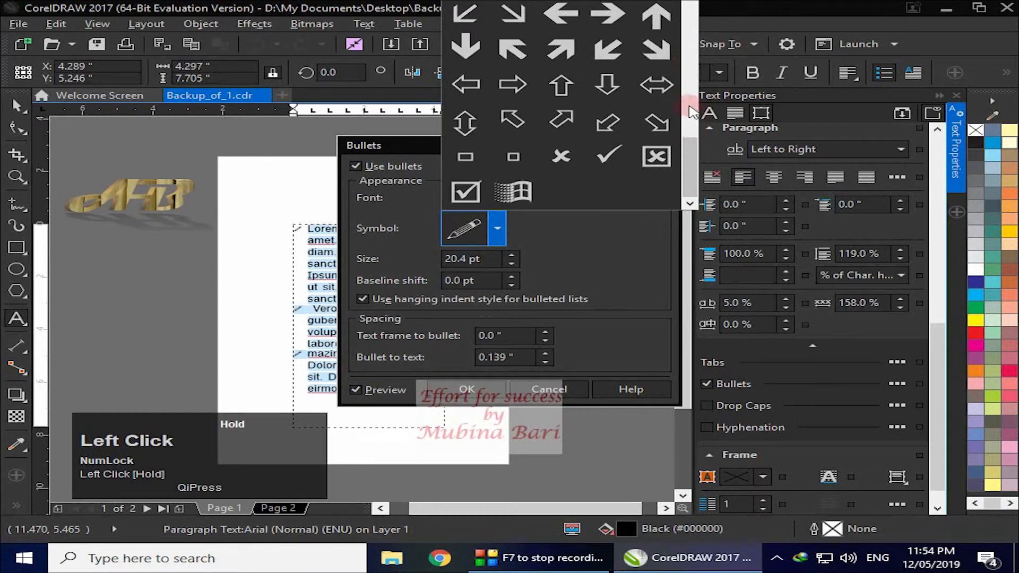
{"action": "mouse_move", "coordinate": [690, 165]}
{"action": "left_mouse_down"}
{"action": "mouse_move", "coordinate": [690, 106]}
{"action": "mouse_move", "coordinate": [689, 132]}
{"action": "mouse_move", "coordinate": [661, 156]}
{"action": "mouse_move", "coordinate": [602, 16]}
{"action": "mouse_move", "coordinate": [540, 23]}
{"action": "mouse_move", "coordinate": [473, 10]}
{"action": "left_mouse_up"}
{"action": "left_click", "coordinate": [474, 9]}
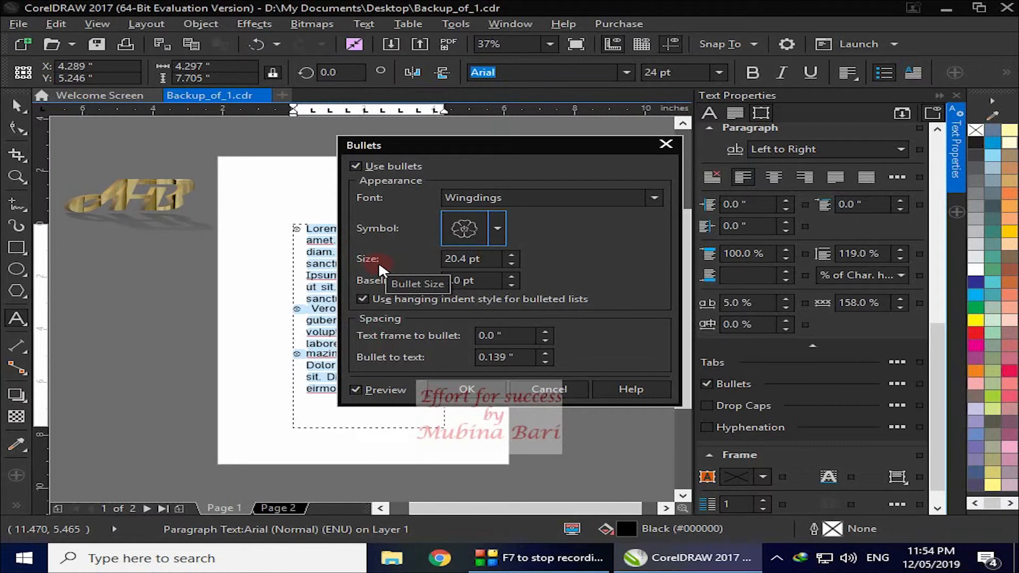
{"action": "left_click", "coordinate": [512, 254]}
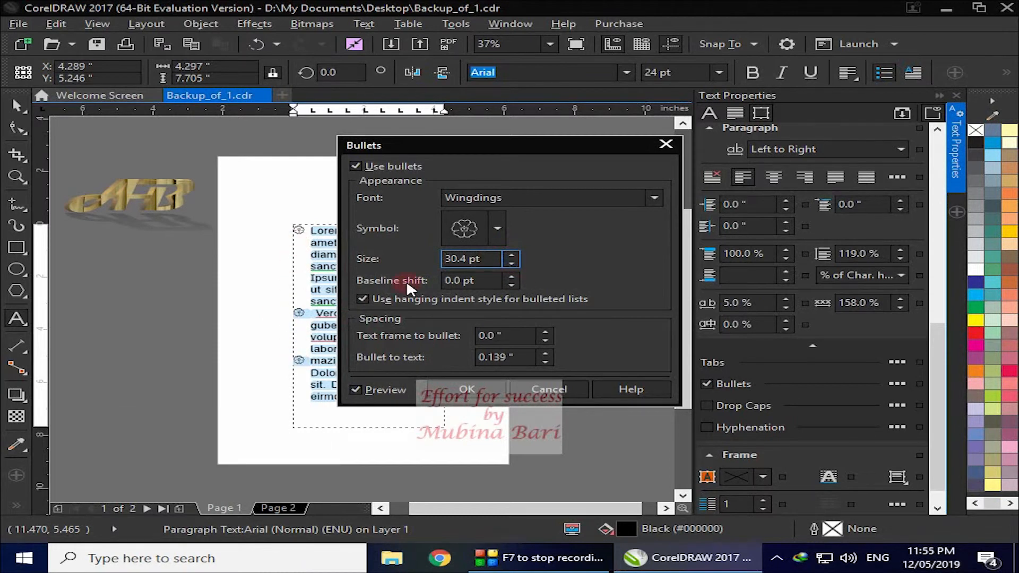
Step: Try a 9.0 pt baseline shift on the bullets, reset it to 0.0 pt, and switch their hanging indent style off and on
{"action": "left_click", "coordinate": [510, 276]}
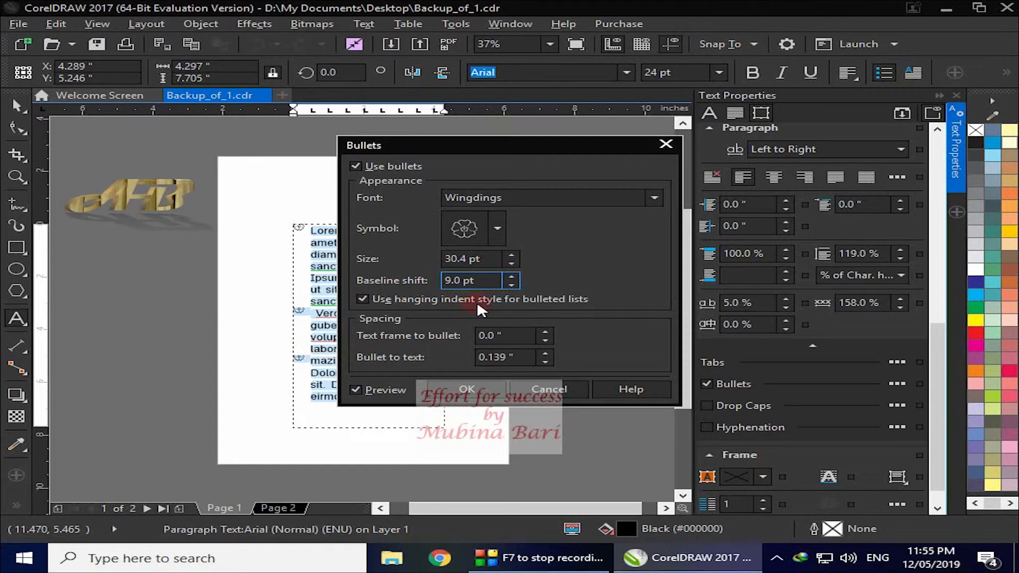
{"action": "left_click", "coordinate": [512, 284]}
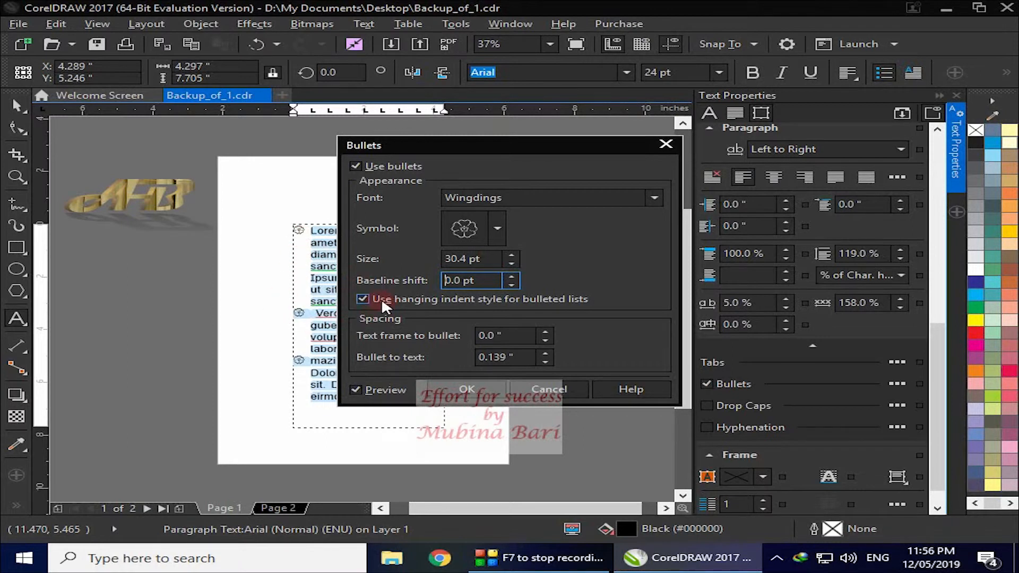
{"action": "left_click", "coordinate": [364, 298]}
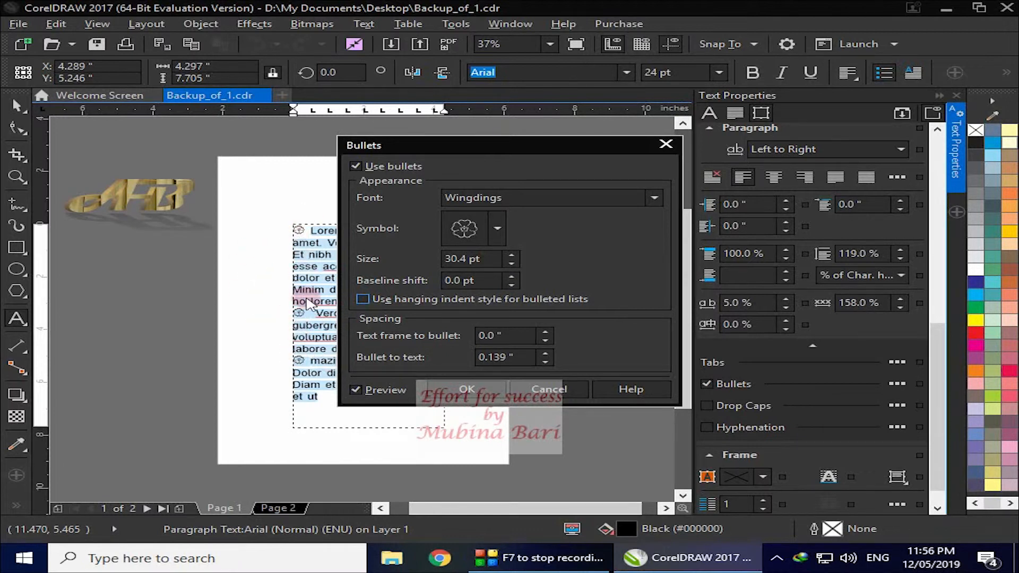
{"action": "left_click", "coordinate": [362, 299]}
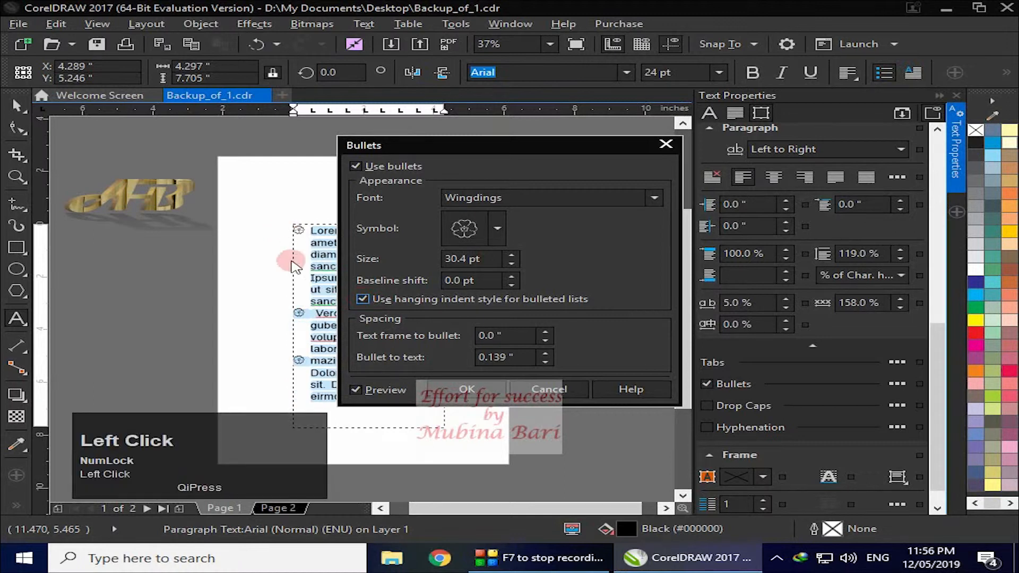
Step: Try 0.11" from text frame to bullet and 0.279" from bullet to text, and discard the bullet settings
{"action": "left_click", "coordinate": [378, 320]}
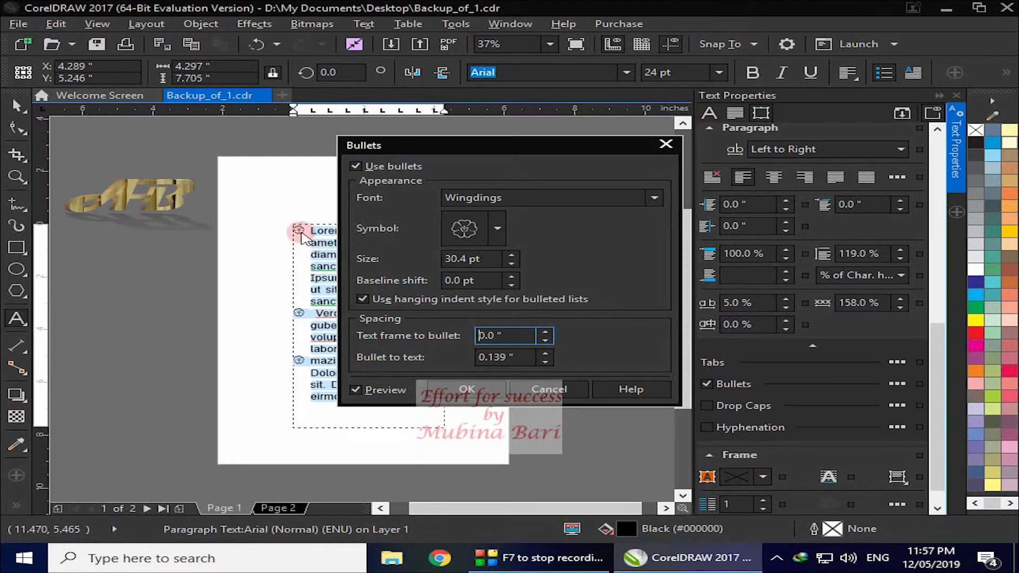
{"action": "left_click", "coordinate": [545, 331]}
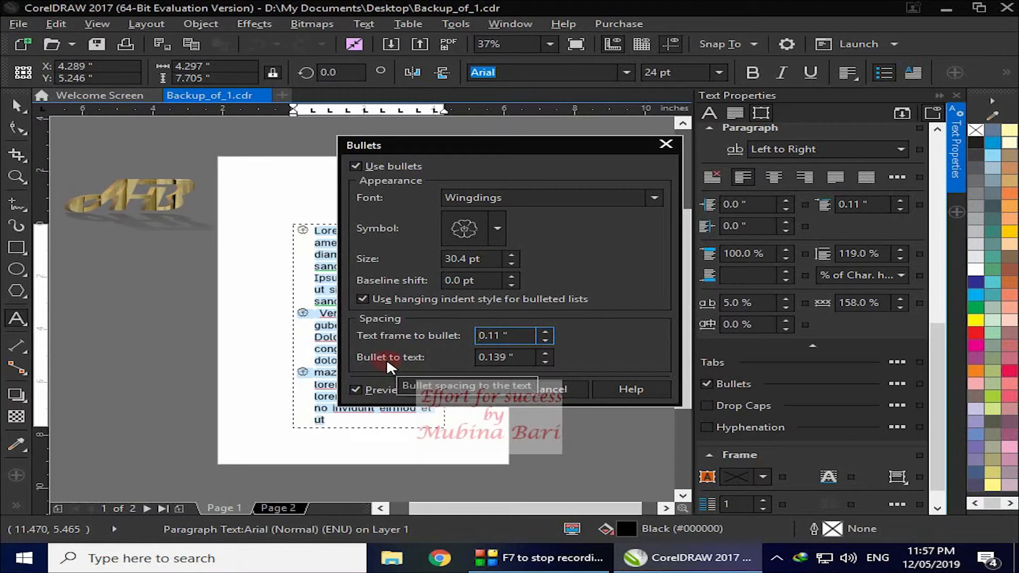
{"action": "left_click", "coordinate": [540, 352]}
{"action": "left_click_drag", "start_coordinate": [541, 351], "coordinate": [540, 351]}
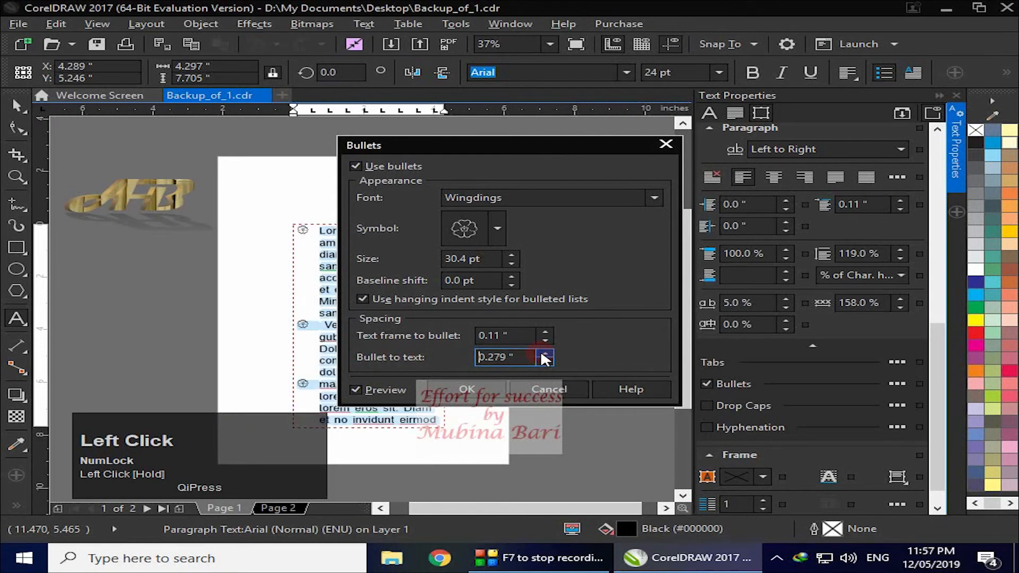
{"action": "left_click", "coordinate": [355, 390]}
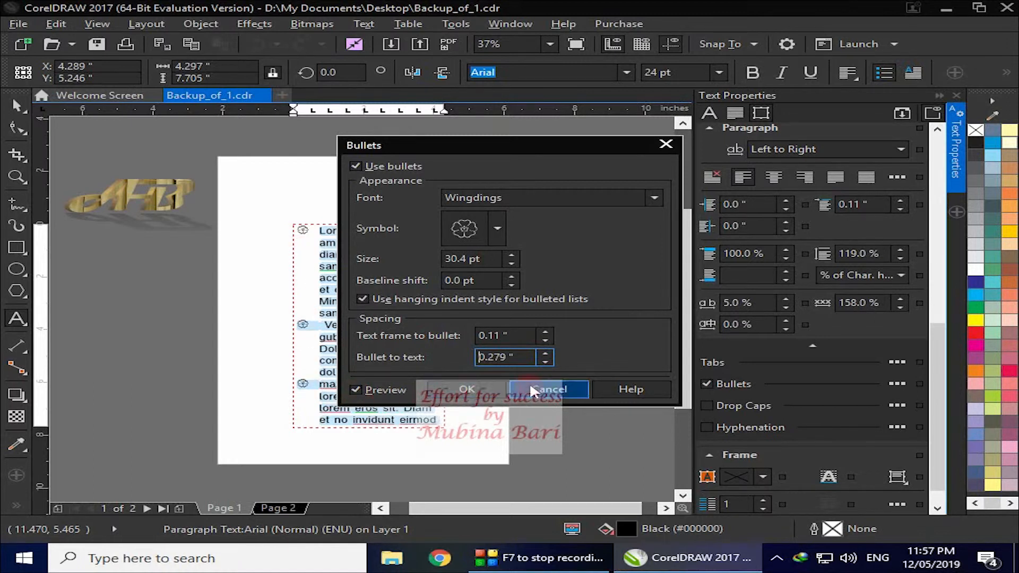
{"action": "left_click", "coordinate": [545, 395]}
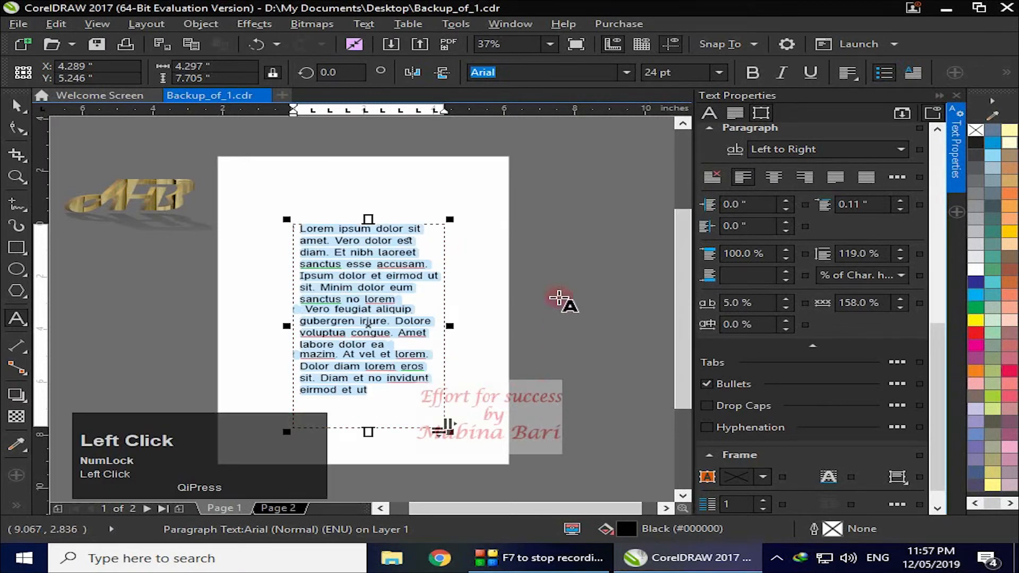
Step: Place the cursor in the first Lorem ipsum paragraph and turn on its drop cap
{"action": "left_click", "coordinate": [559, 297]}
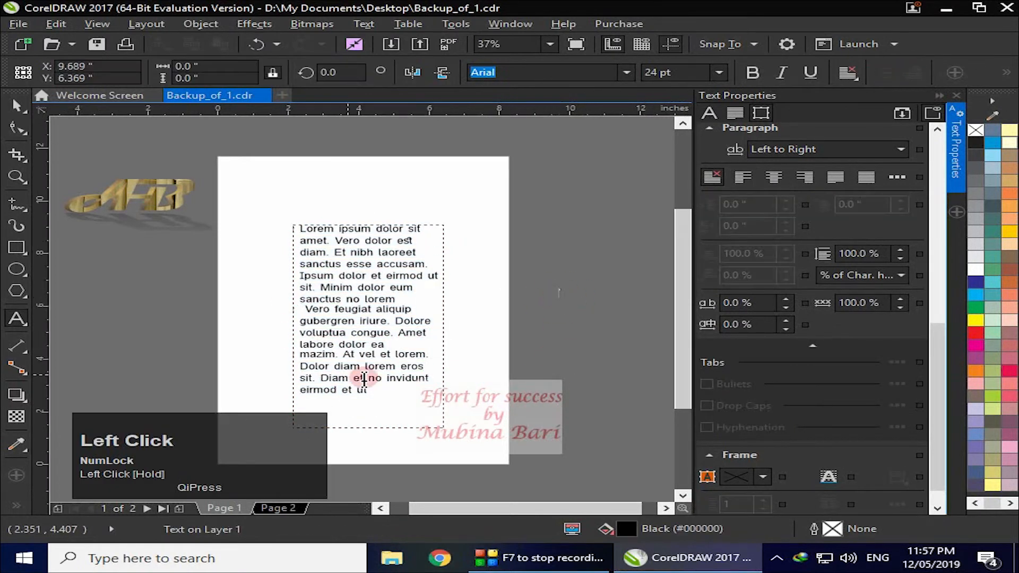
{"action": "left_click", "coordinate": [337, 300]}
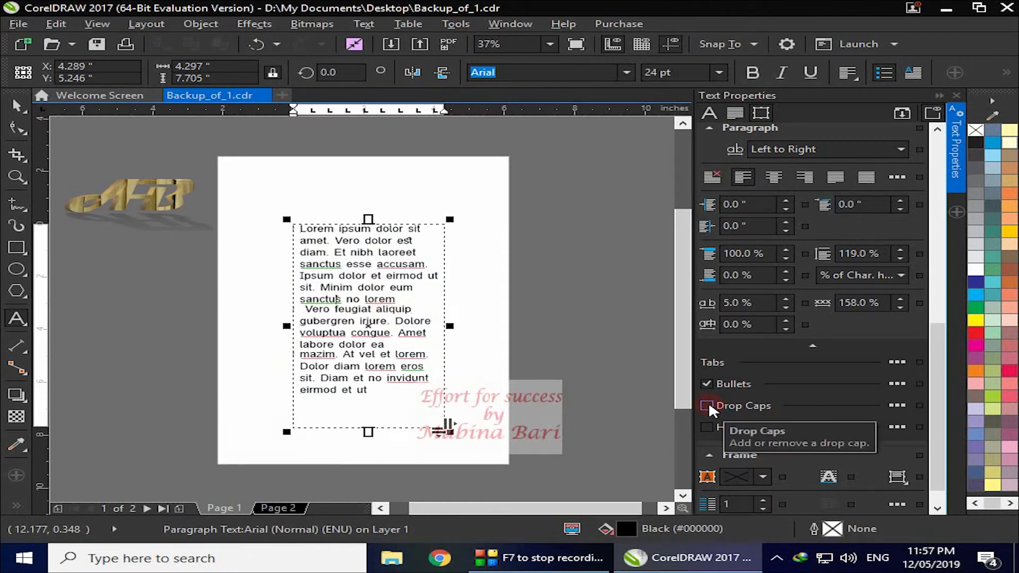
{"action": "left_click", "coordinate": [707, 405]}
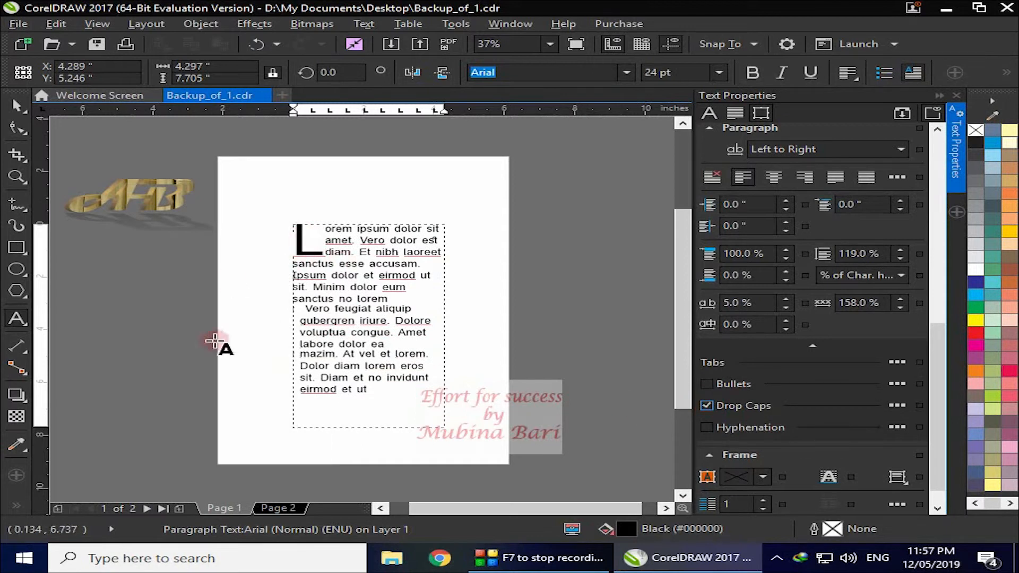
Step: Try the drop cap at 5 and 2 dropped lines, and return it to 3 lines with the preview visible
{"action": "left_click", "coordinate": [897, 405]}
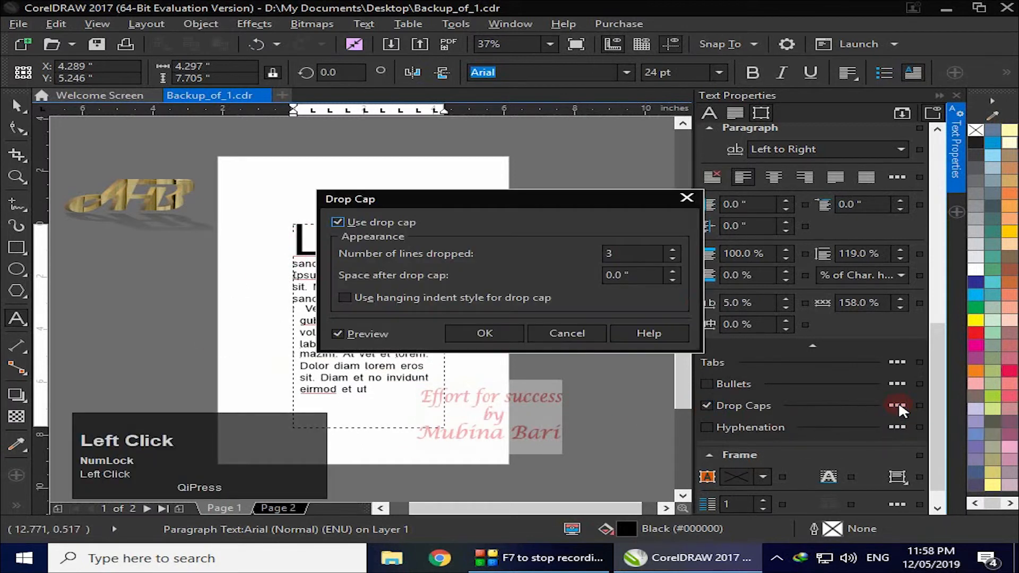
{"action": "left_click_drag", "start_coordinate": [577, 195], "coordinate": [761, 189]}
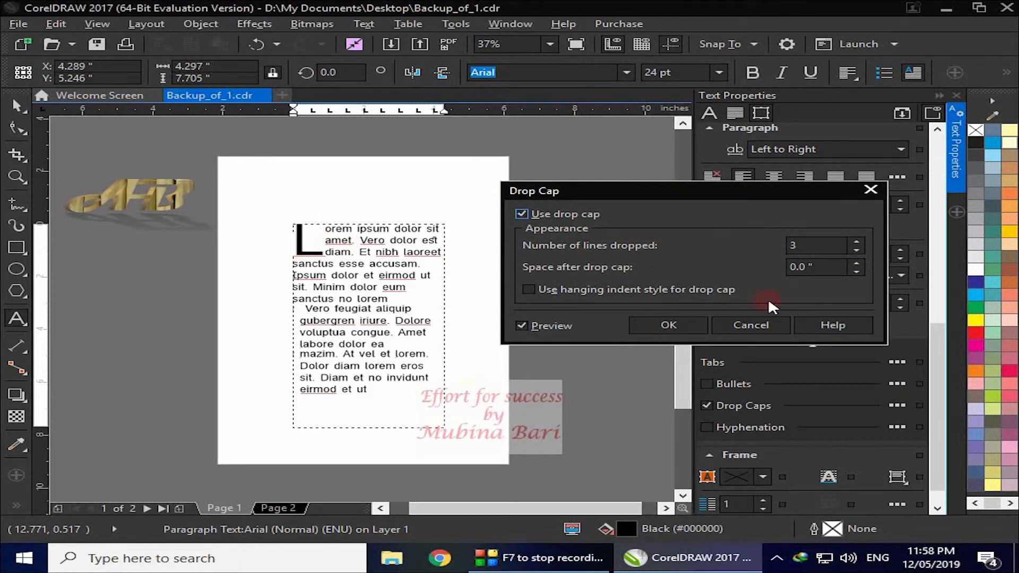
{"action": "left_click", "coordinate": [856, 241]}
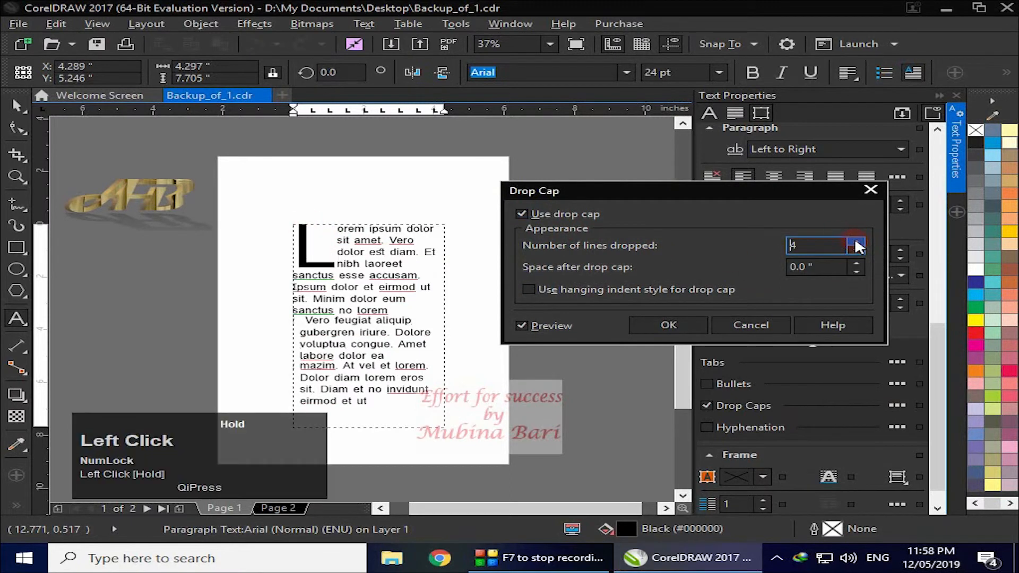
{"action": "left_click", "coordinate": [856, 241]}
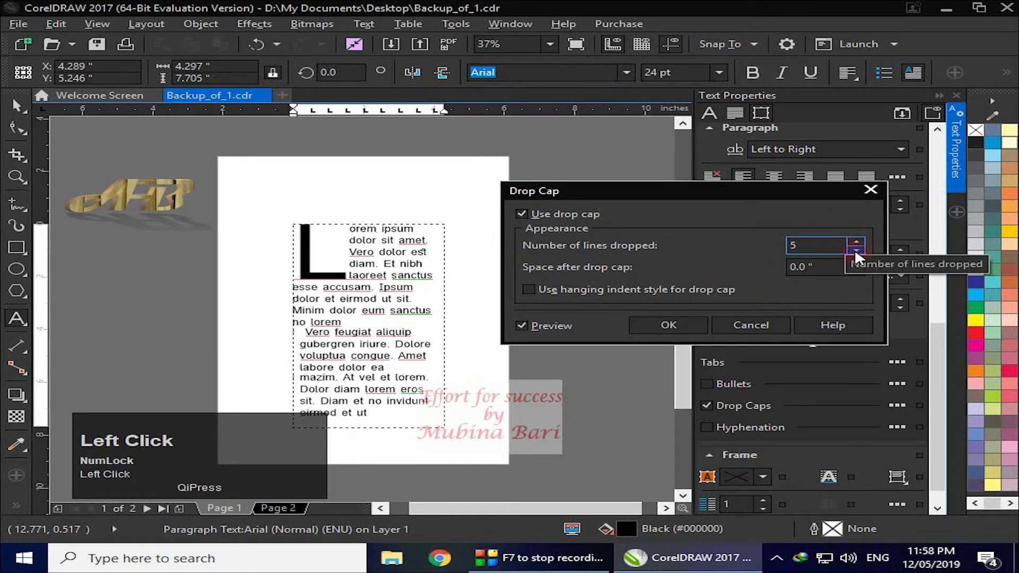
{"action": "left_click", "coordinate": [856, 249]}
{"action": "left_click", "coordinate": [857, 249]}
{"action": "left_click", "coordinate": [856, 250]}
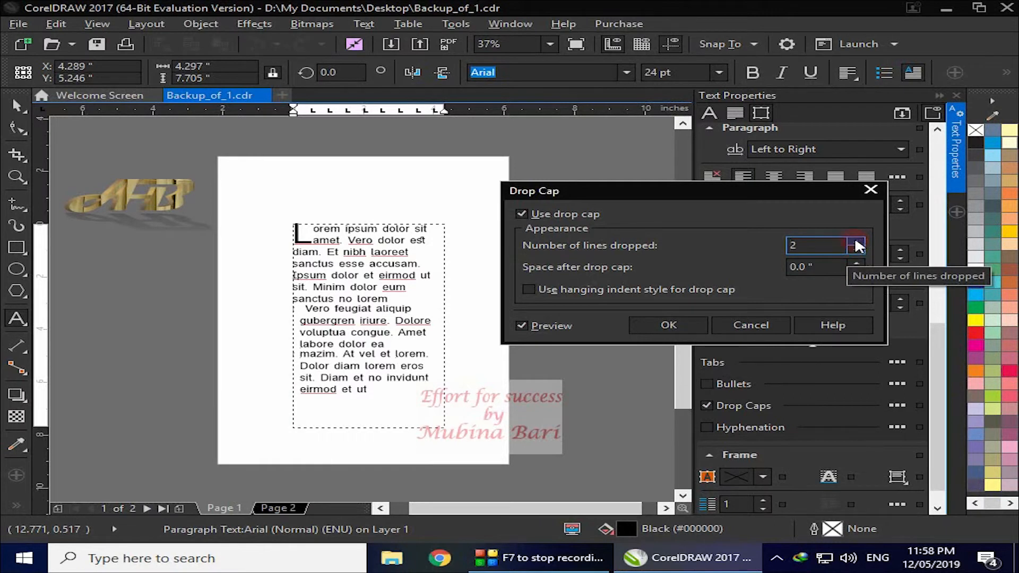
{"action": "left_click", "coordinate": [855, 240]}
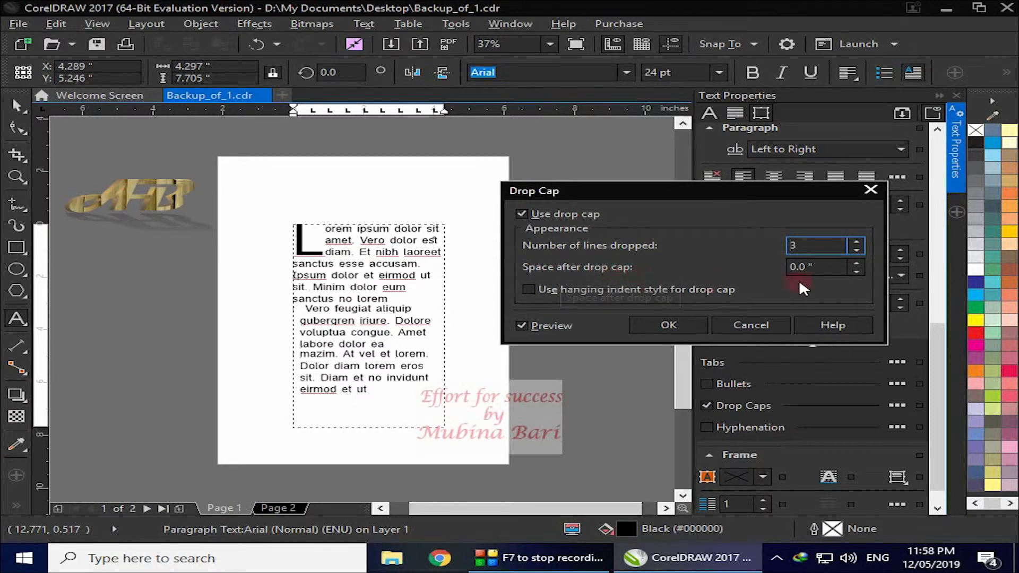
Step: Try spaces of 0.8" and 0.2" after the drop cap, and switch its hanging indent style on and off
{"action": "left_click", "coordinate": [855, 261]}
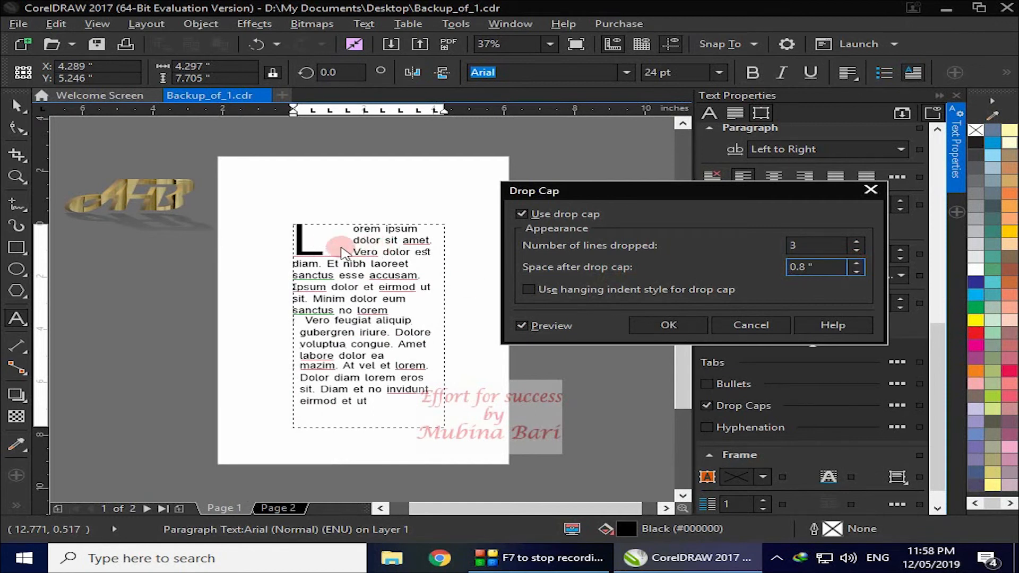
{"action": "left_click", "coordinate": [845, 267]}
{"action": "left_click", "coordinate": [856, 271]}
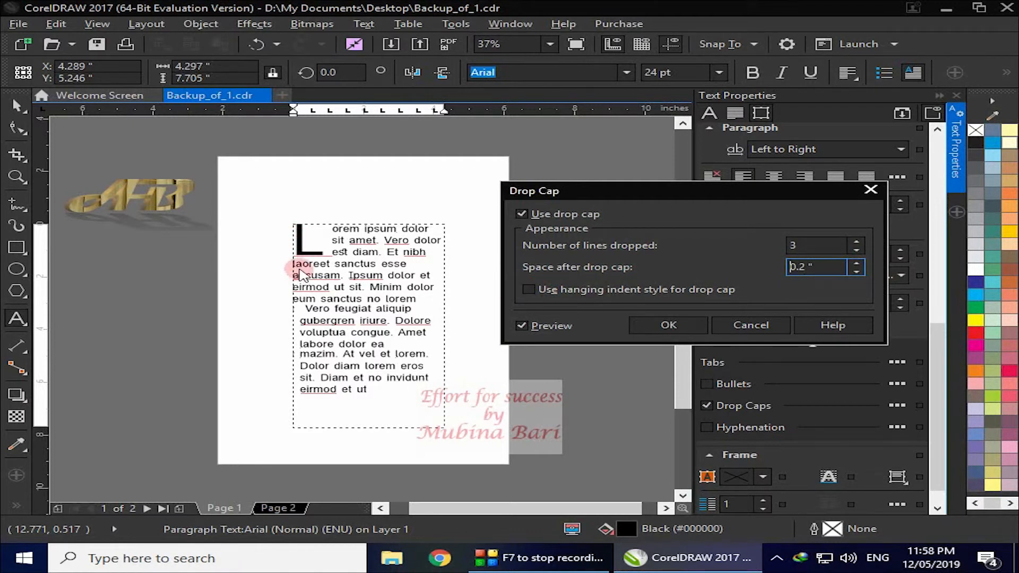
{"action": "left_click", "coordinate": [528, 290]}
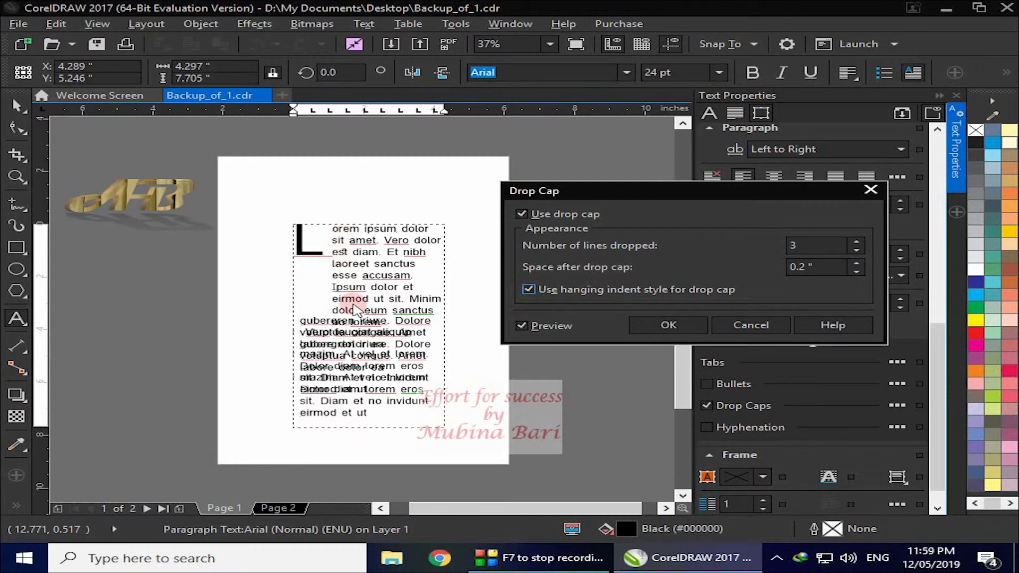
{"action": "left_click", "coordinate": [527, 290]}
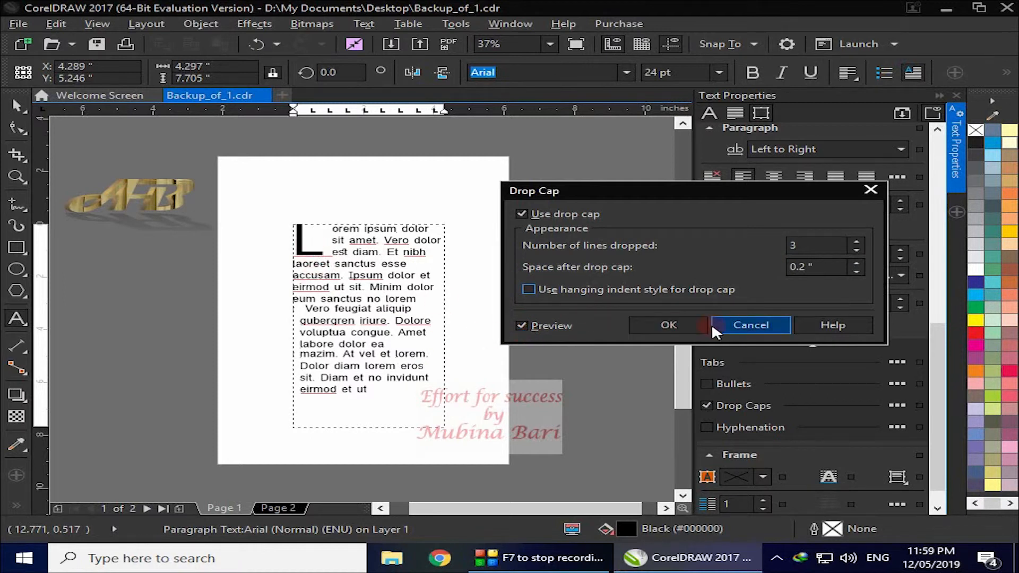
Step: Discard the drop cap settings and remove the drop cap from the first paragraph
{"action": "left_click", "coordinate": [740, 323]}
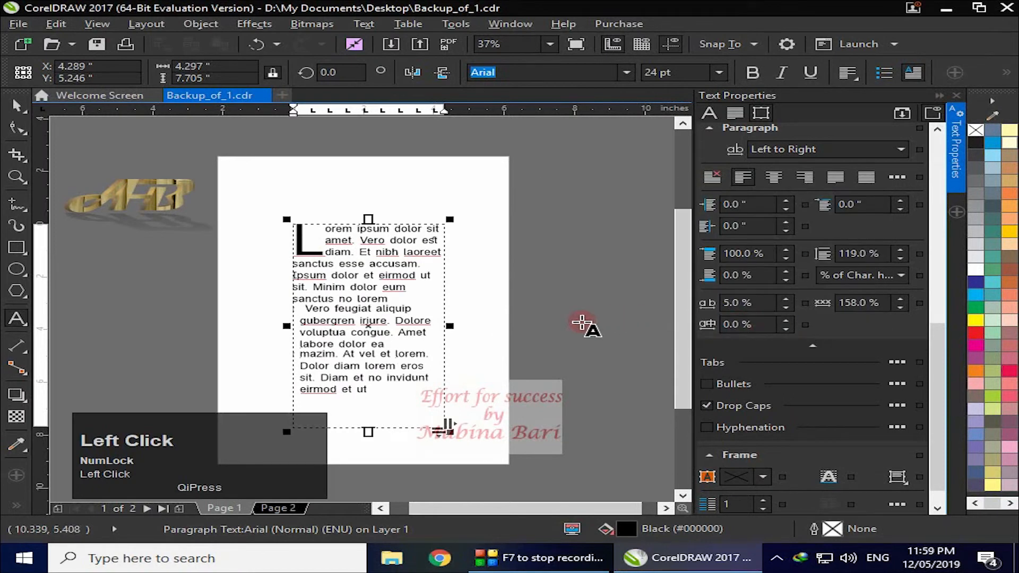
{"action": "left_click", "coordinate": [706, 406]}
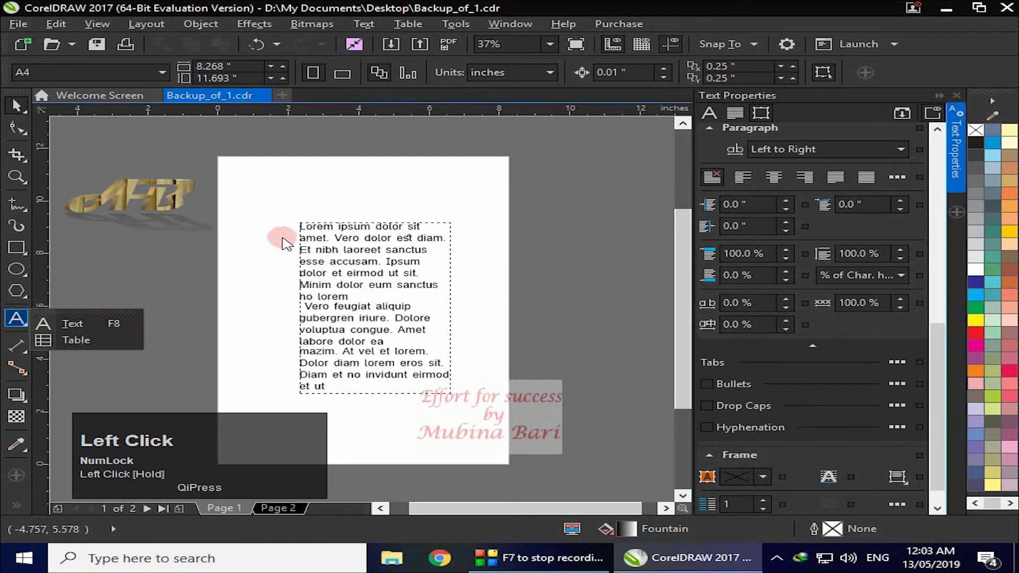
Step: Turn on hyphenation for all the Lorem ipsum text, compare it with hyphenation off, and narrow the text frame to about 3.53 inches wide
{"action": "left_click_drag", "start_coordinate": [297, 228], "coordinate": [441, 387]}
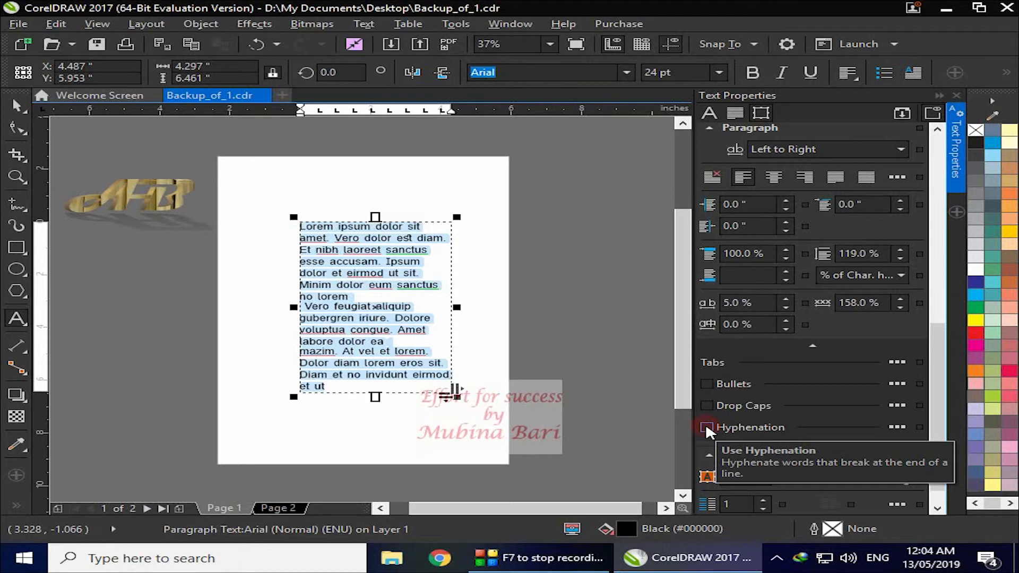
{"action": "left_click", "coordinate": [707, 426]}
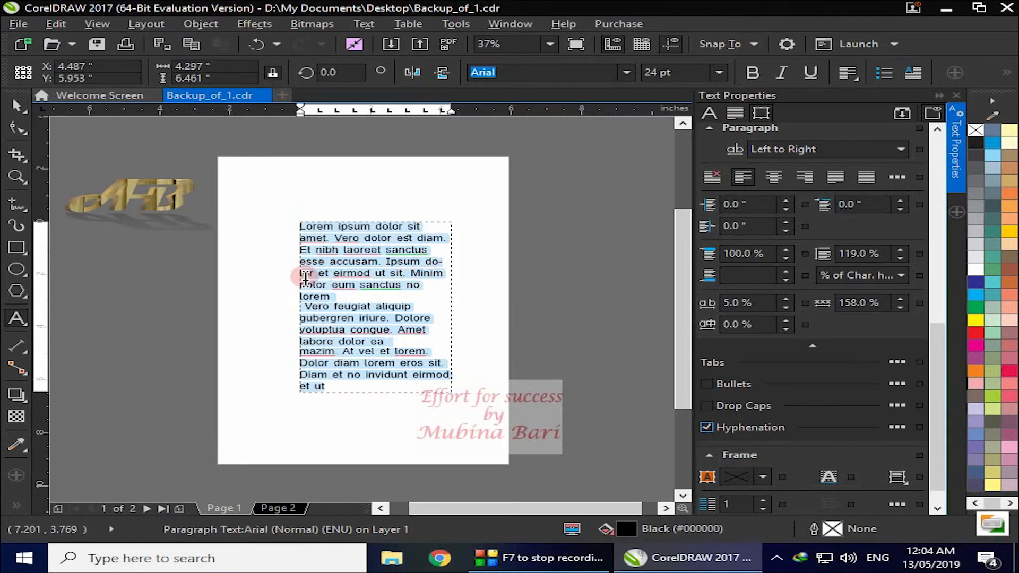
{"action": "left_click", "coordinate": [707, 427]}
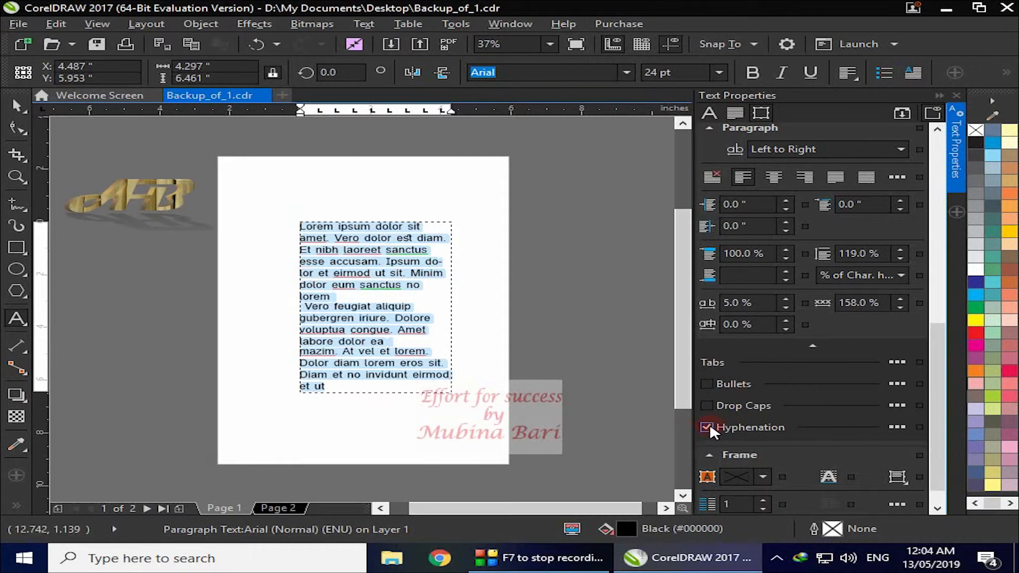
{"action": "left_click", "coordinate": [707, 427]}
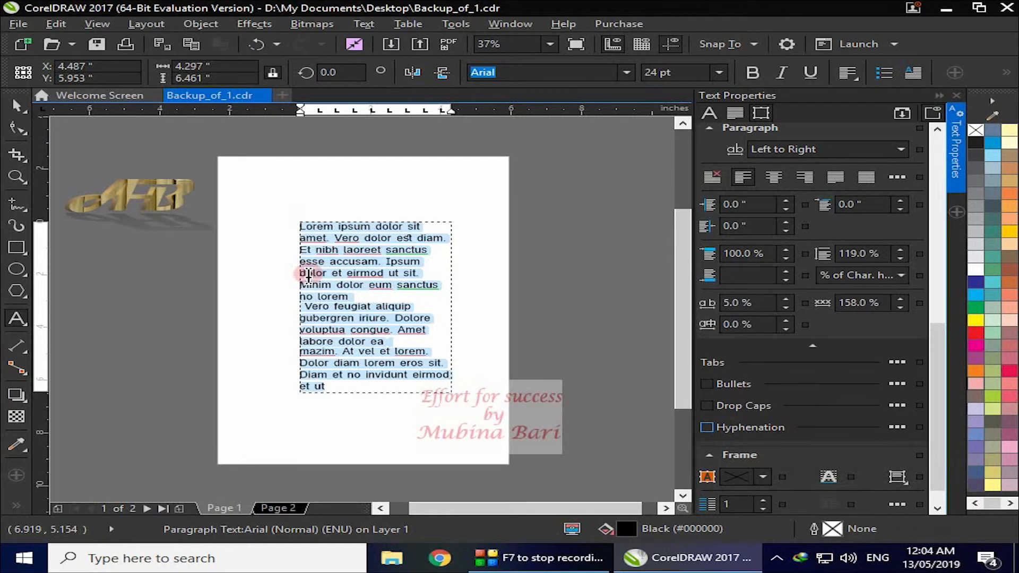
{"action": "left_click", "coordinate": [707, 427]}
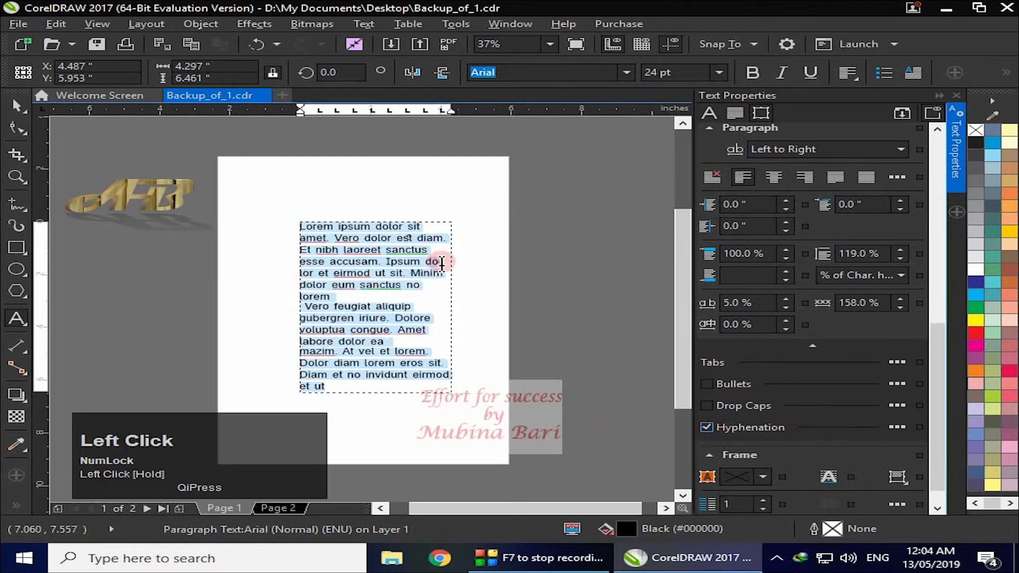
{"action": "left_click_drag", "start_coordinate": [450, 323], "coordinate": [425, 326]}
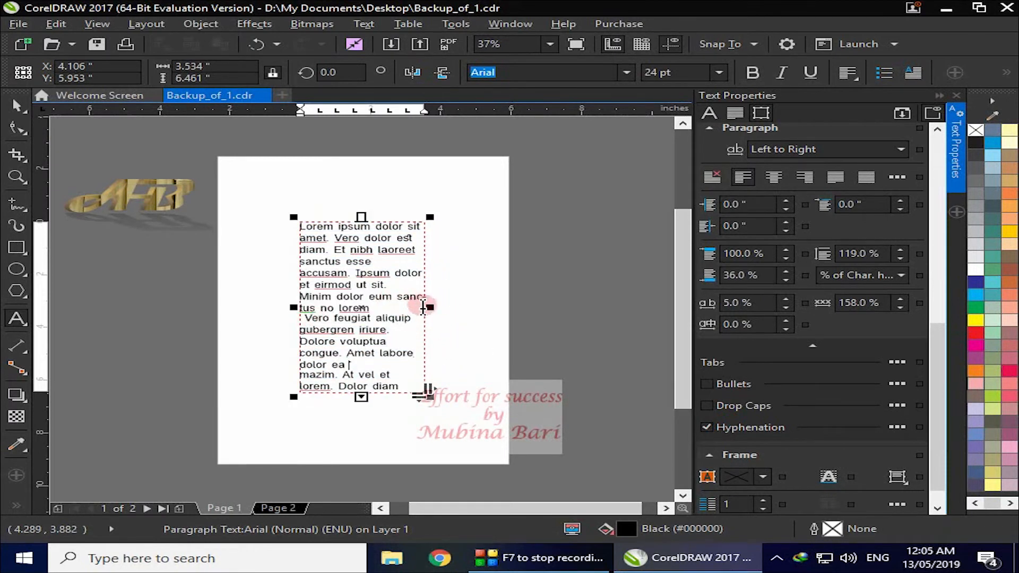
{"action": "left_click", "coordinate": [302, 317]}
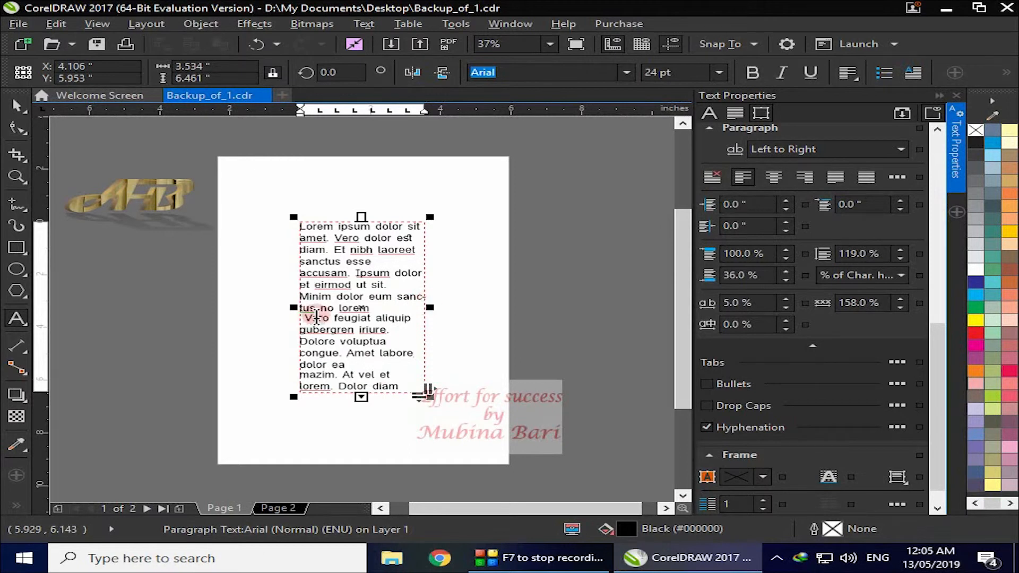
Step: Review the hyphenation criteria, including minimum word length and distance from the right margin, and accept them as they are
{"action": "left_click", "coordinate": [897, 427]}
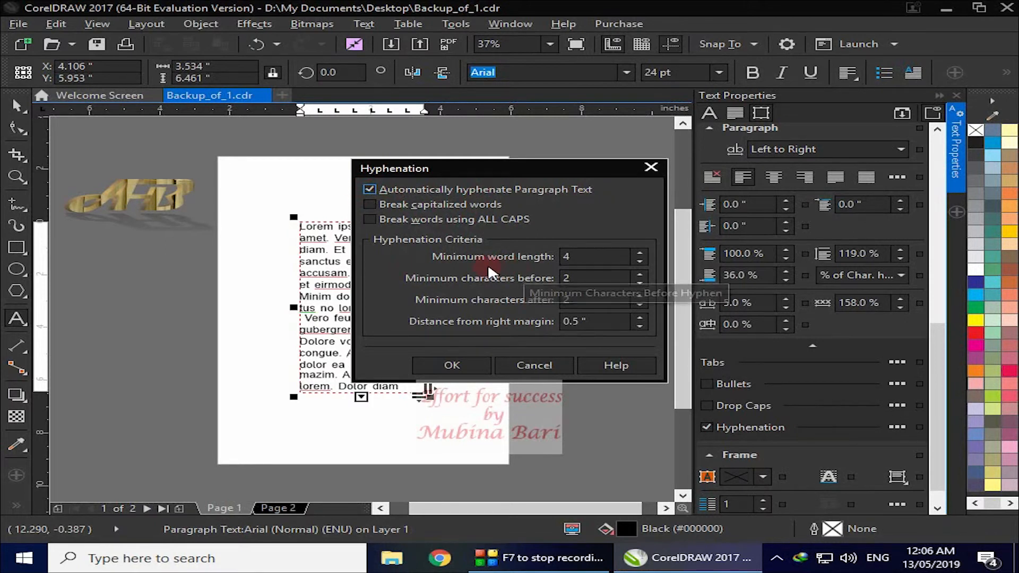
{"action": "left_click", "coordinate": [568, 258]}
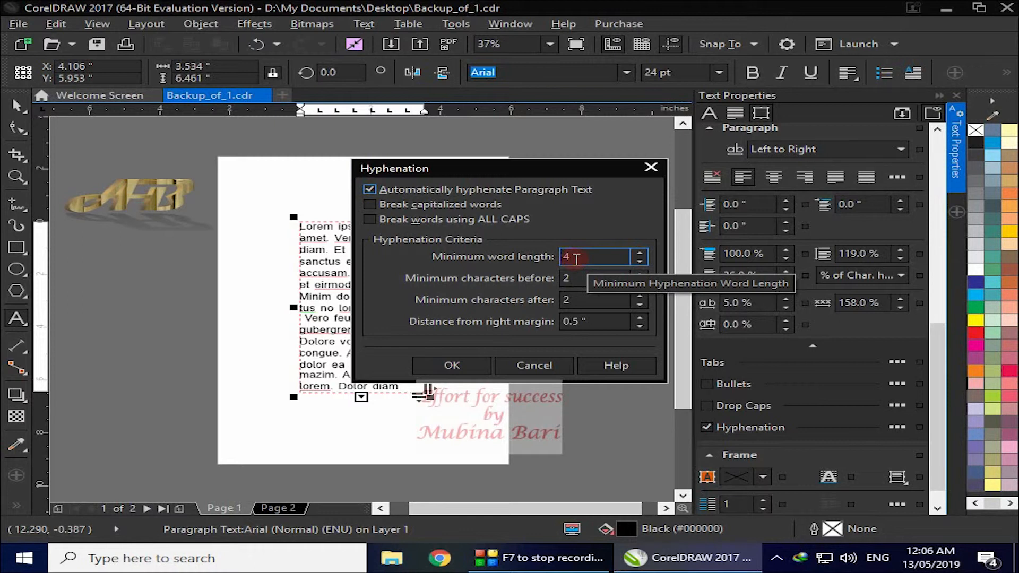
{"action": "left_click", "coordinate": [580, 328]}
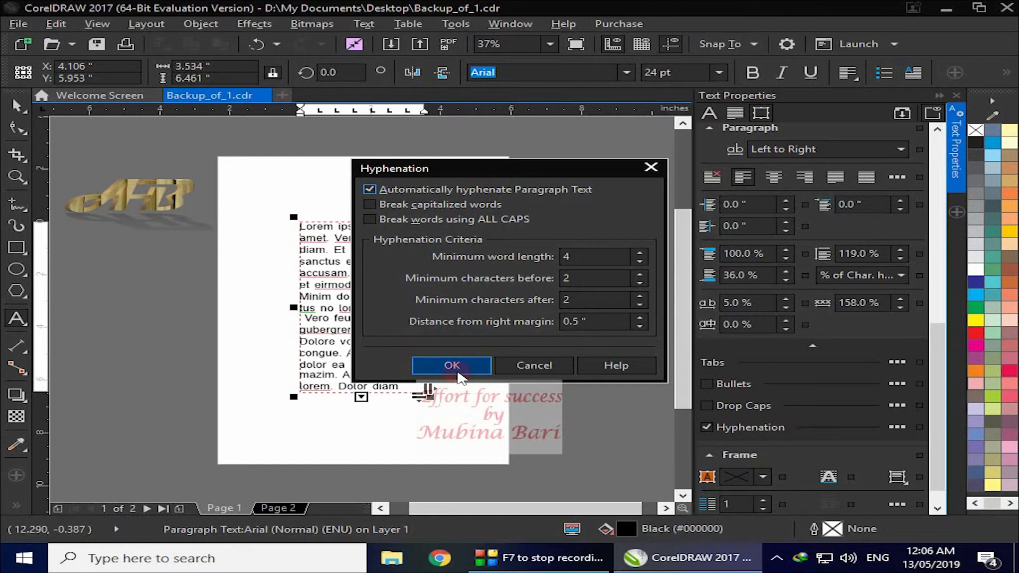
{"action": "left_click", "coordinate": [457, 364]}
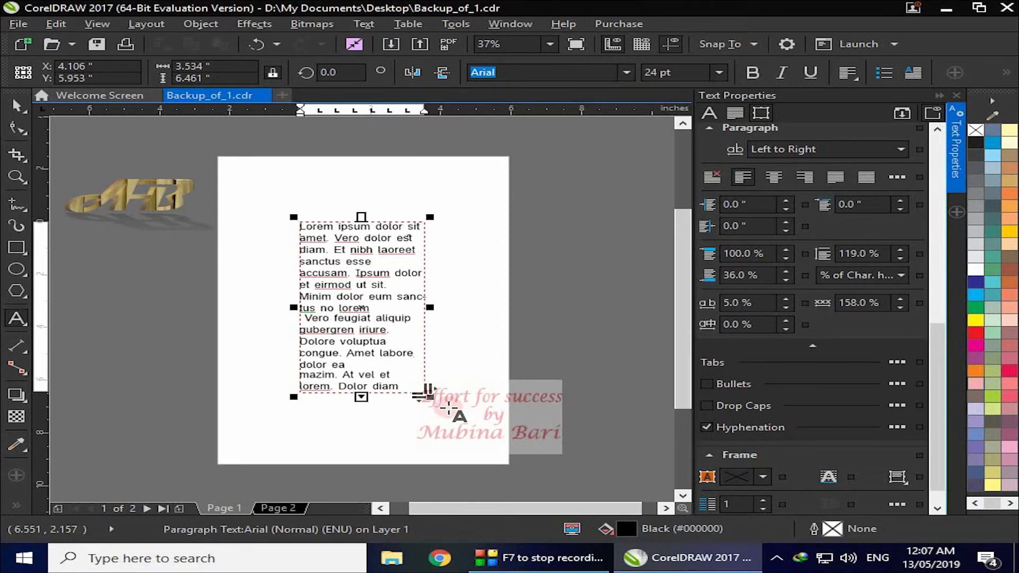
Step: Give the Lorem ipsum text frame a muted green background, trying several shades and settling on #A7C9B6
{"action": "left_click", "coordinate": [812, 346]}
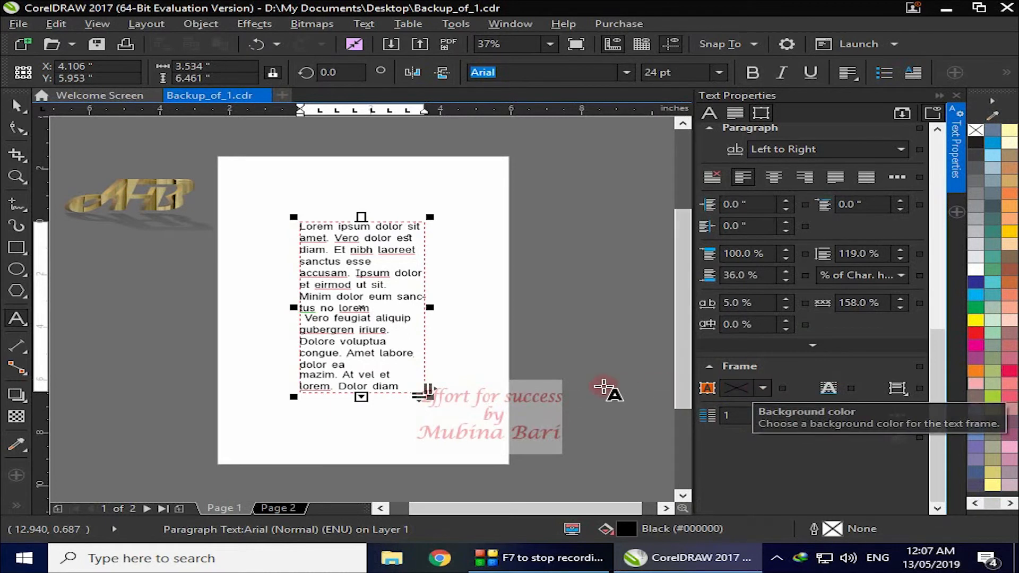
{"action": "left_click", "coordinate": [760, 387]}
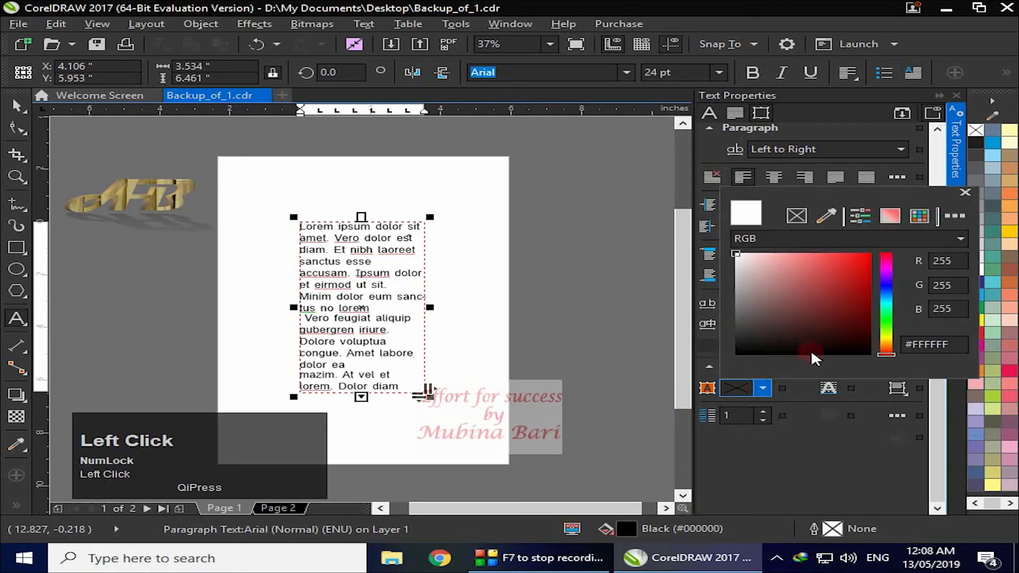
{"action": "left_click", "coordinate": [887, 314]}
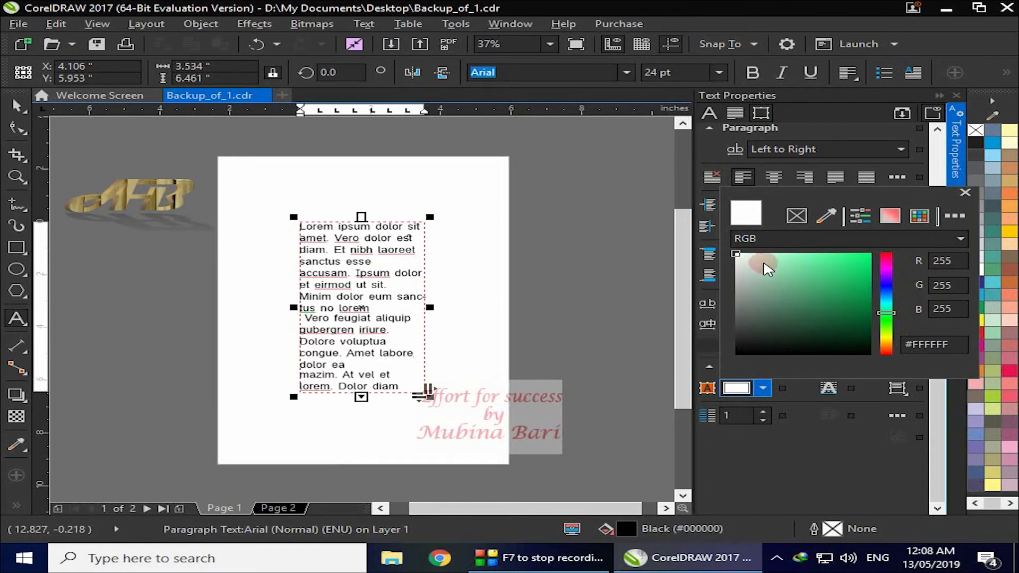
{"action": "left_click", "coordinate": [788, 268]}
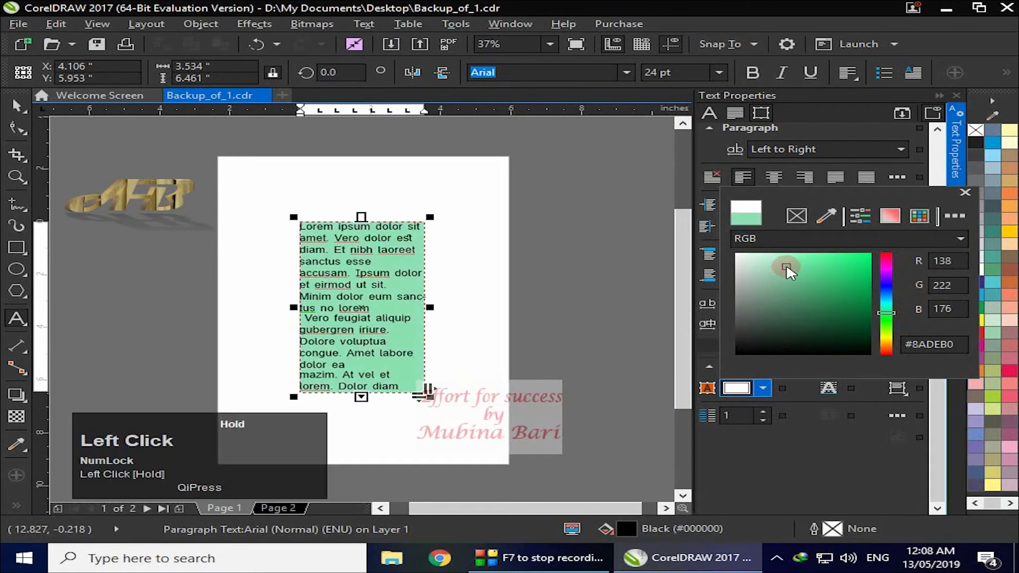
{"action": "left_click_drag", "start_coordinate": [778, 281], "coordinate": [764, 281]}
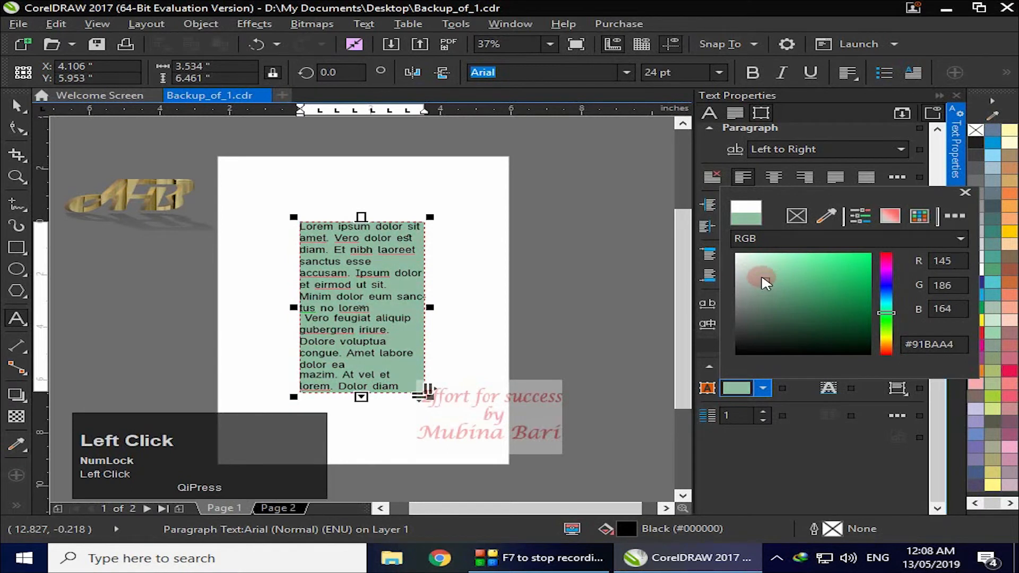
{"action": "left_click", "coordinate": [755, 258]}
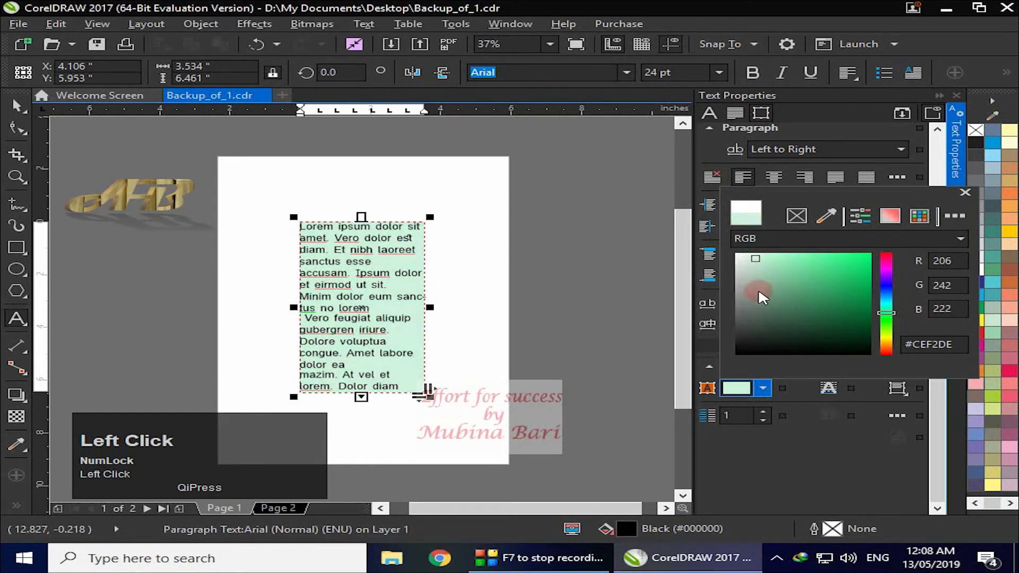
{"action": "left_click", "coordinate": [748, 290]}
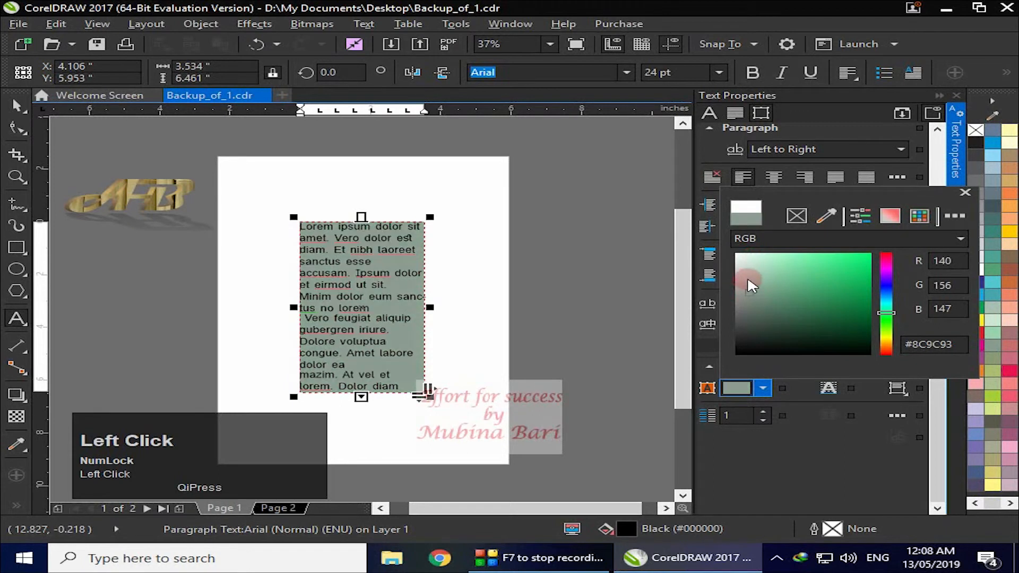
{"action": "left_click", "coordinate": [759, 274]}
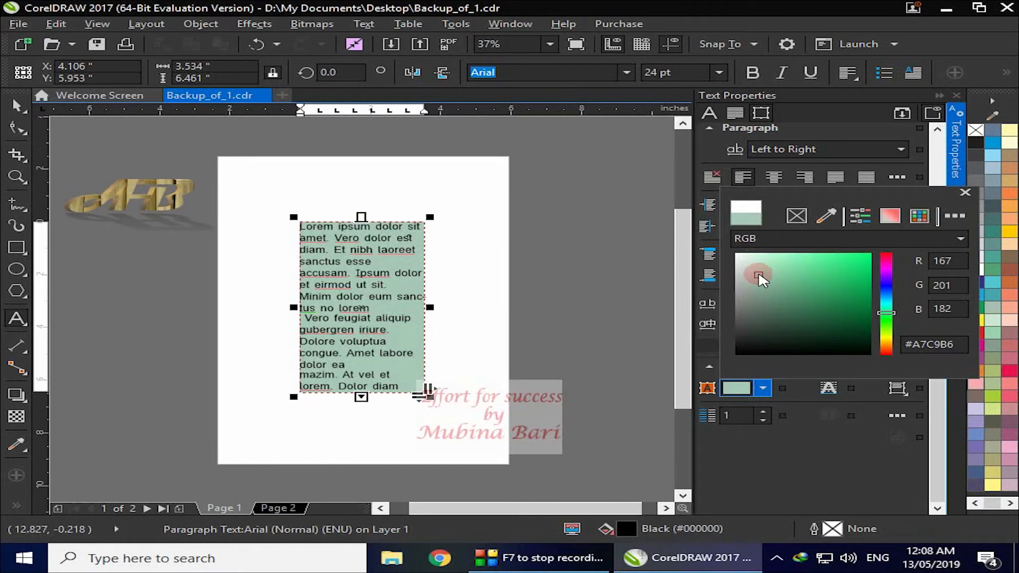
{"action": "left_click", "coordinate": [965, 193]}
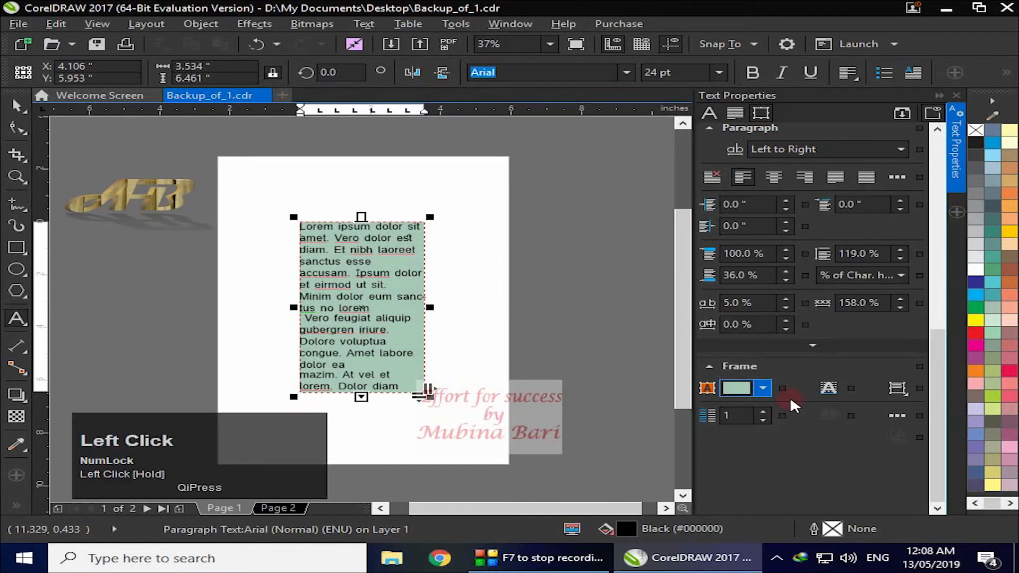
Step: Align the frame's text to the baseline grid, comparing it with the grid alignment switched off
{"action": "left_click", "coordinate": [828, 390]}
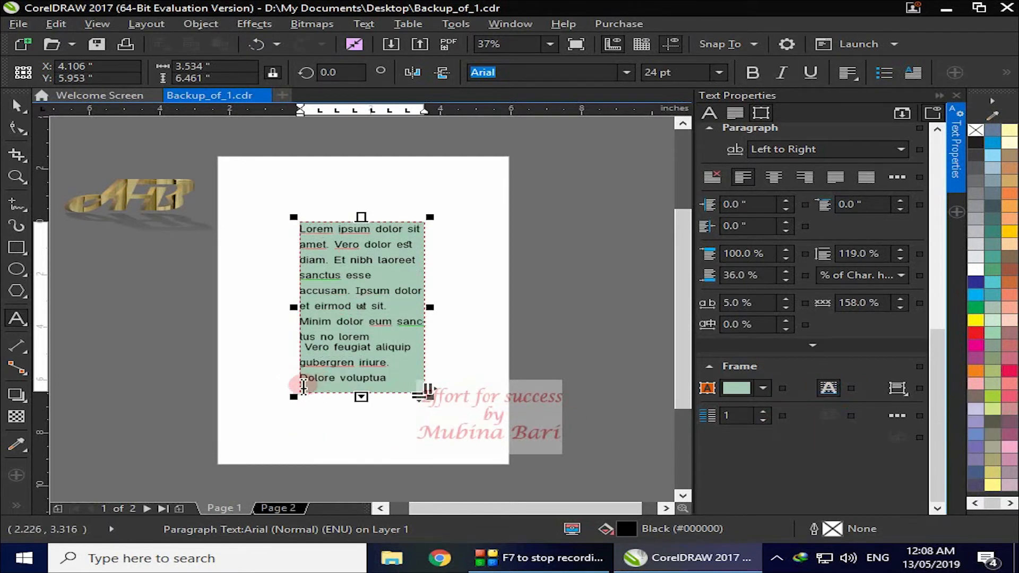
{"action": "left_click", "coordinate": [827, 389]}
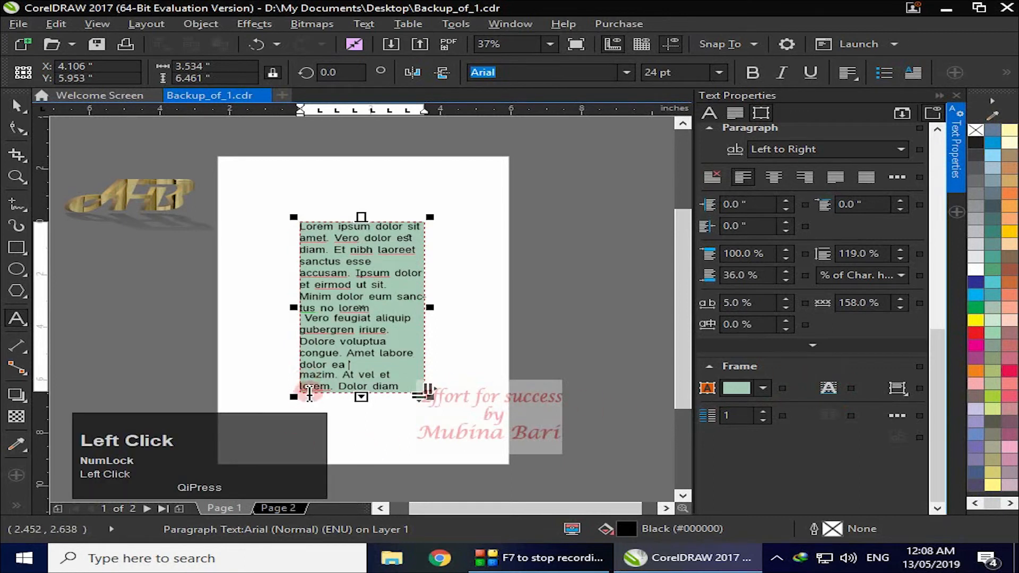
{"action": "left_click", "coordinate": [830, 387]}
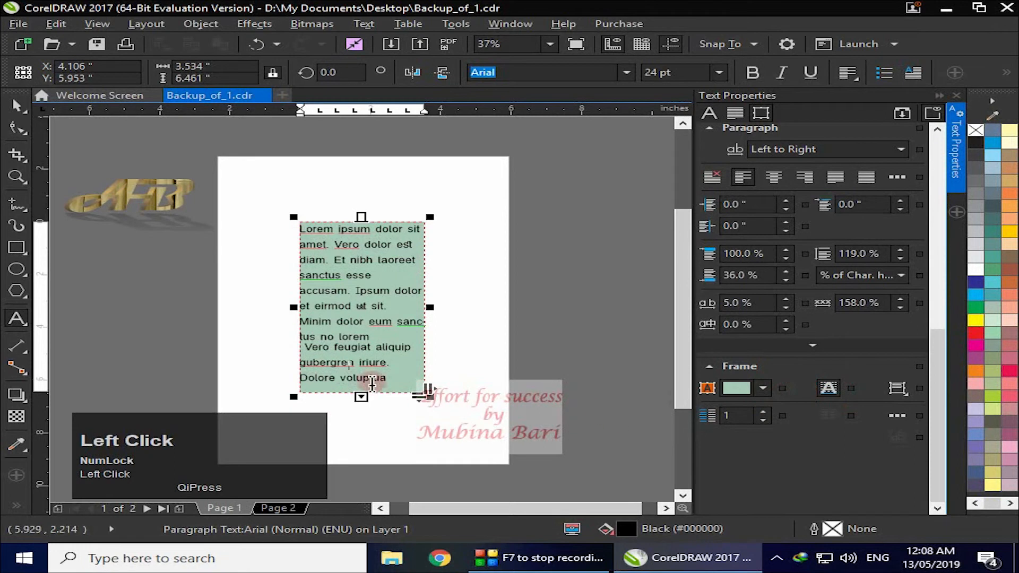
Step: Preview the vertical alignment options for the frame's text, from top to full, and leave the alignment as it is
{"action": "left_click", "coordinate": [896, 389]}
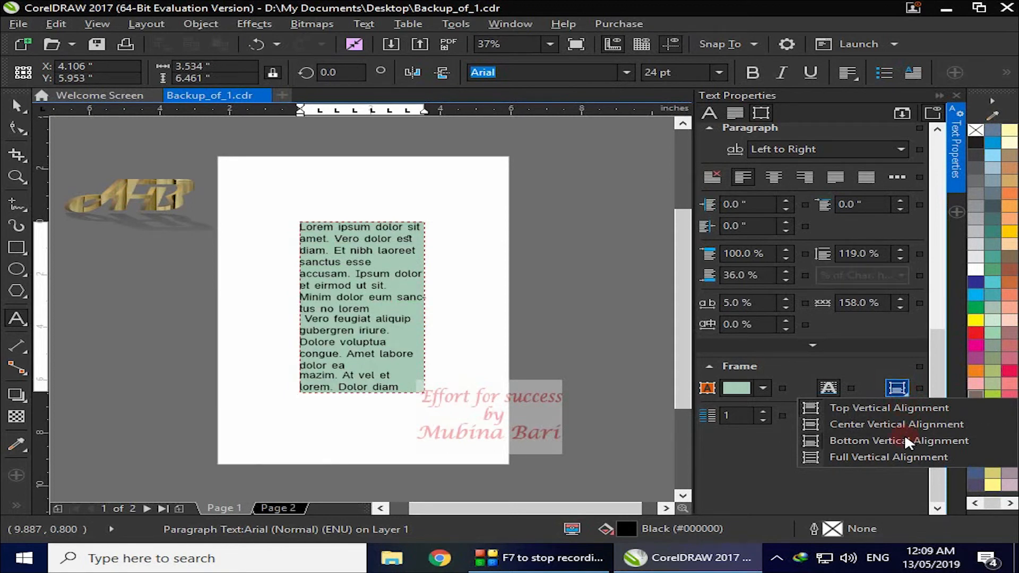
{"action": "left_click", "coordinate": [906, 458]}
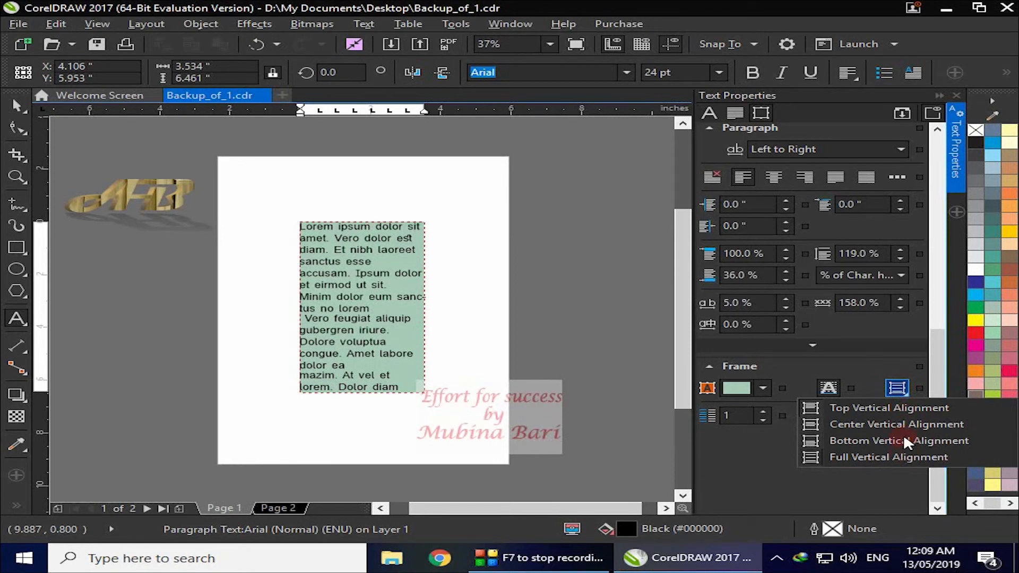
{"action": "left_click", "coordinate": [318, 398]}
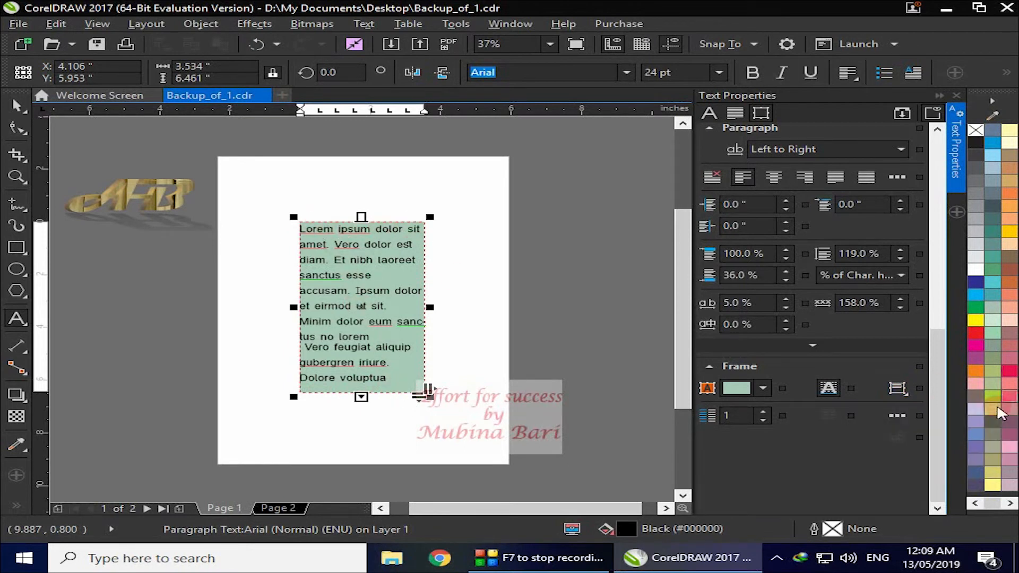
{"action": "left_click", "coordinate": [897, 388]}
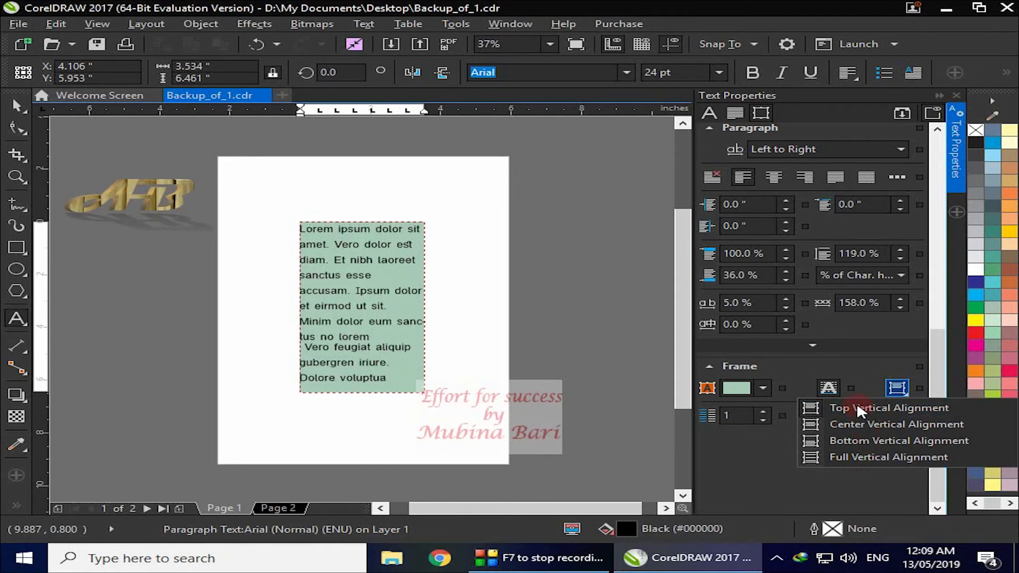
{"action": "left_click", "coordinate": [761, 462]}
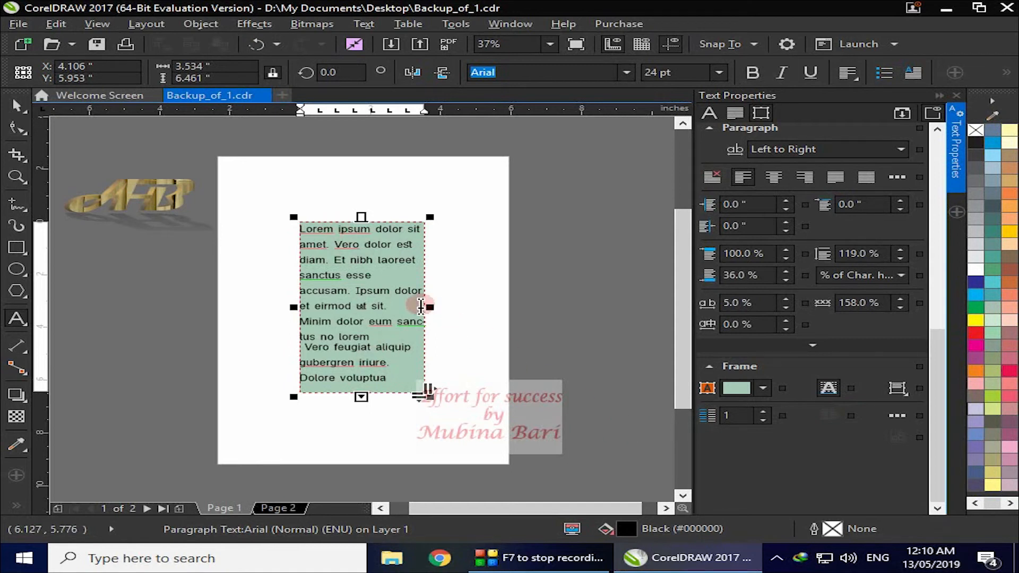
Step: Enlarge the text frame to about 5.6 by 7.4 inches and divide its text into three columns
{"action": "left_click_drag", "start_coordinate": [427, 307], "coordinate": [499, 340]}
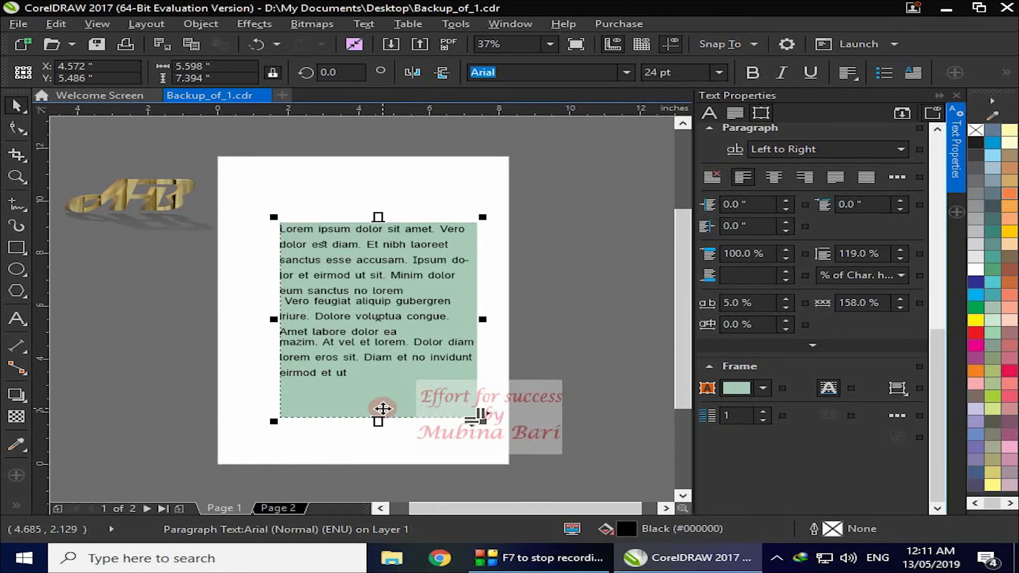
{"action": "left_click", "coordinate": [765, 412]}
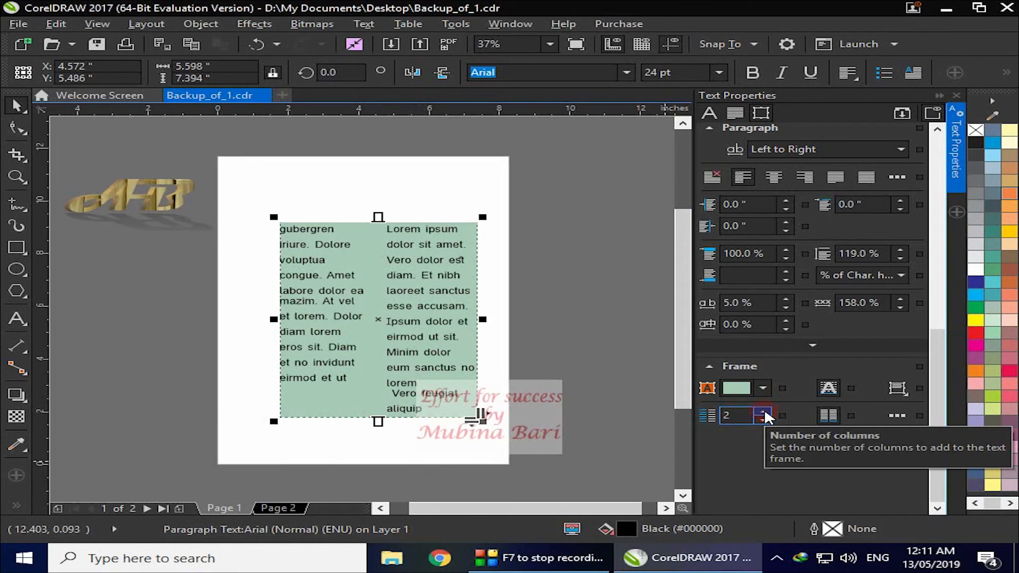
{"action": "left_click", "coordinate": [765, 412]}
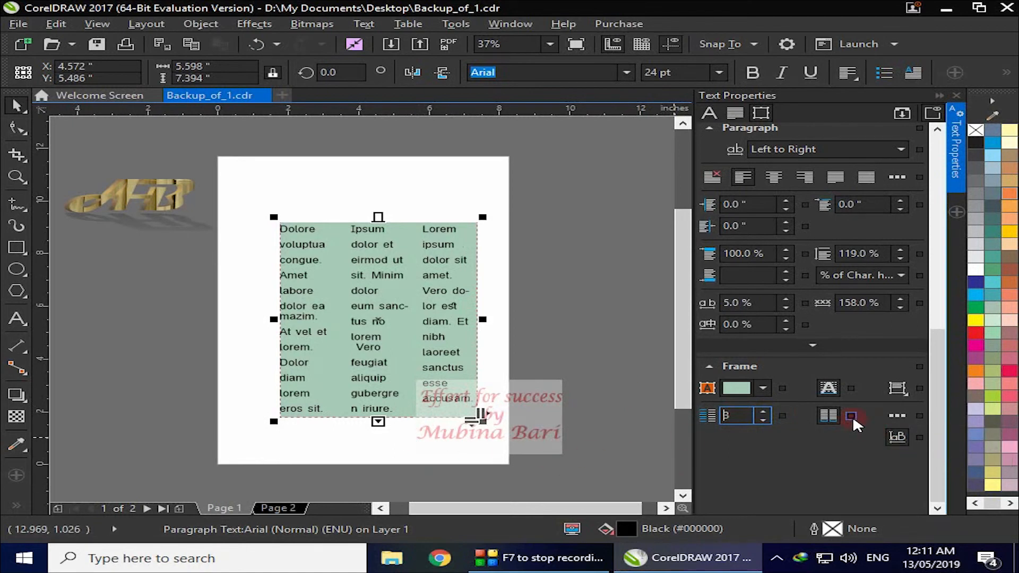
{"action": "left_click", "coordinate": [810, 436]}
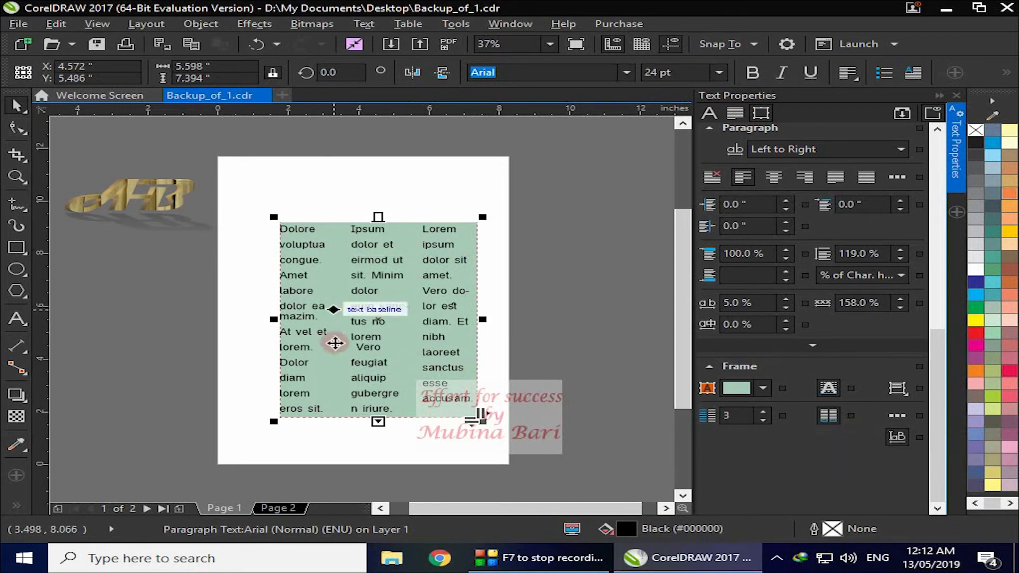
Step: Switch the equal column width and right-to-left column order off and on again to compare the column layouts
{"action": "left_click", "coordinate": [828, 415]}
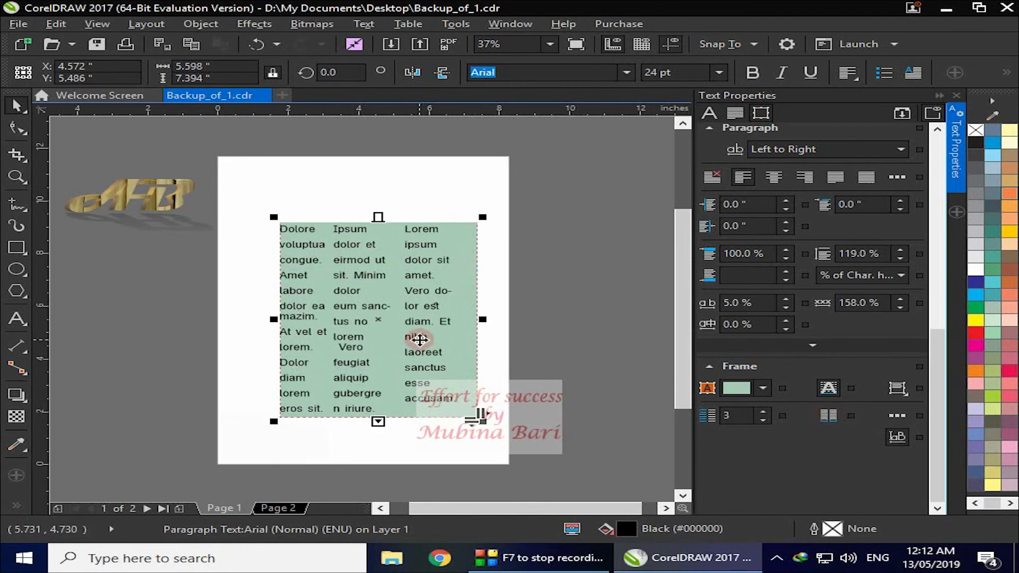
{"action": "left_click", "coordinate": [829, 415]}
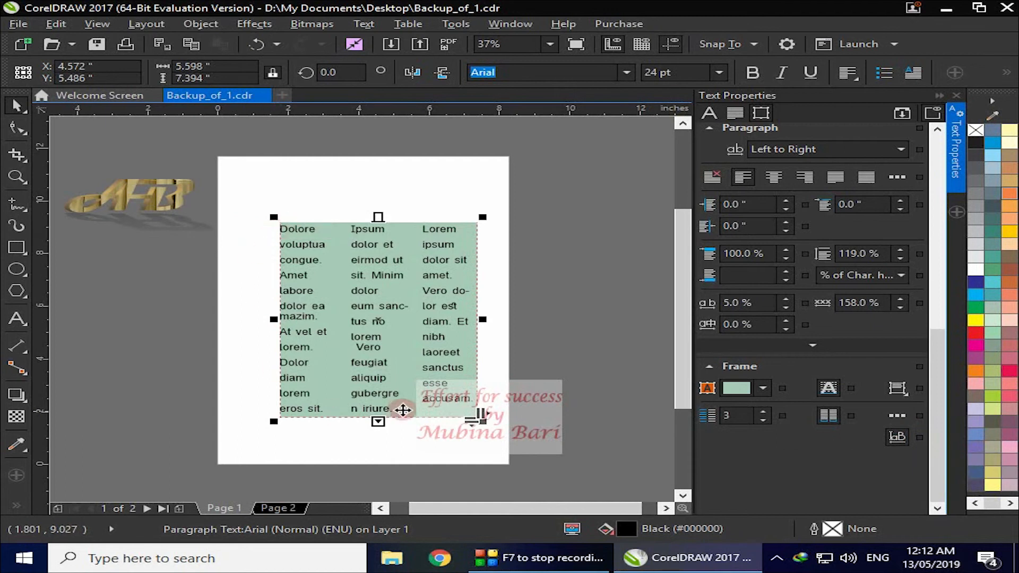
{"action": "left_click", "coordinate": [903, 438]}
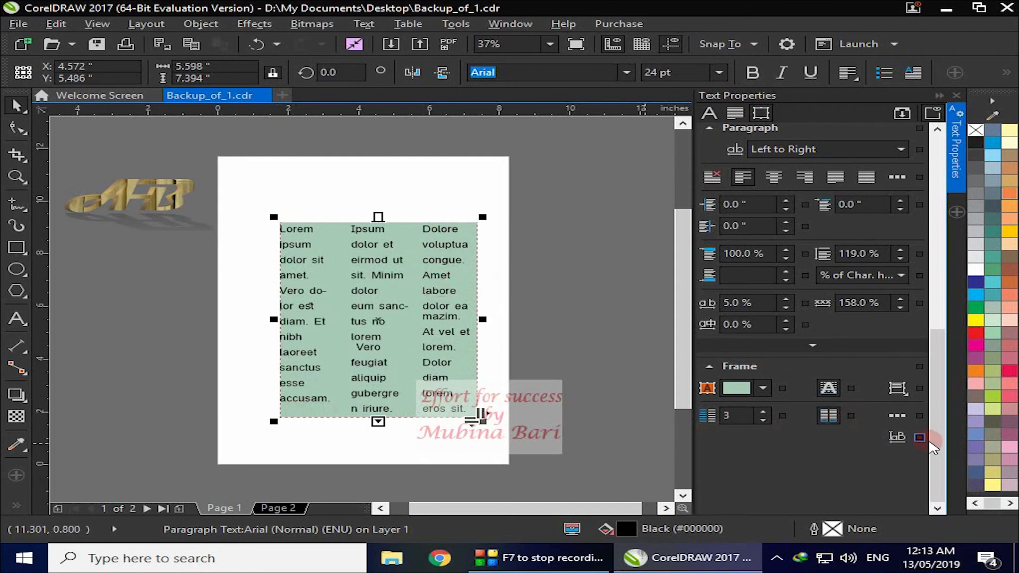
{"action": "left_click", "coordinate": [897, 436]}
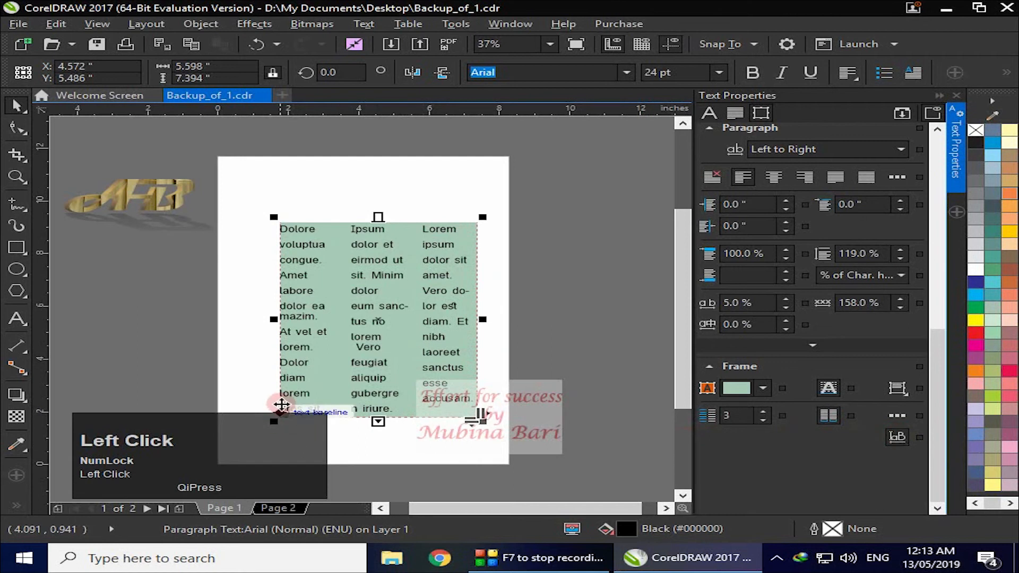
Step: Open the detailed column settings of the text frame and inspect the column list and the first column's width
{"action": "left_click", "coordinate": [901, 412]}
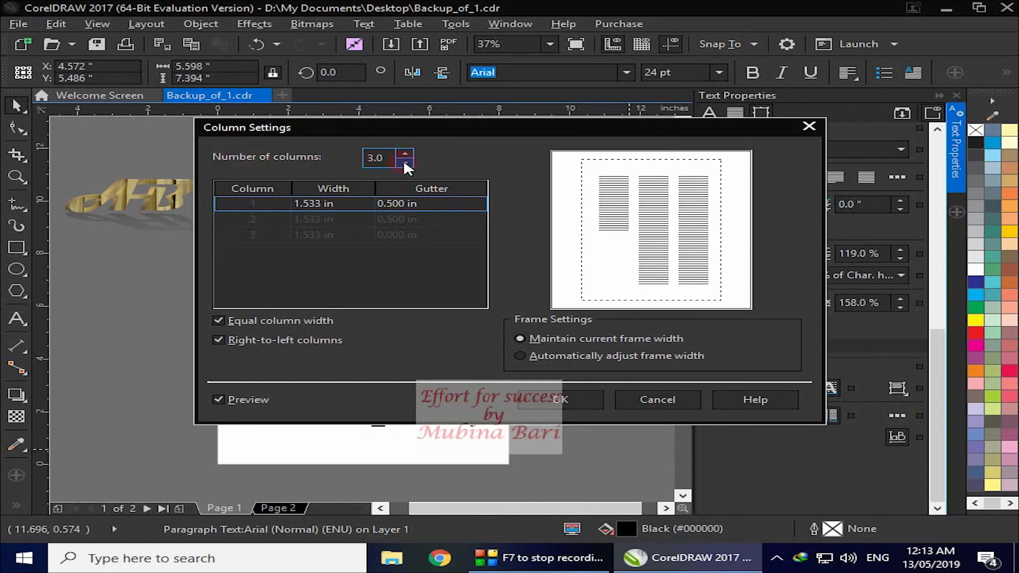
{"action": "left_click", "coordinate": [253, 192]}
{"action": "left_click", "coordinate": [253, 218]}
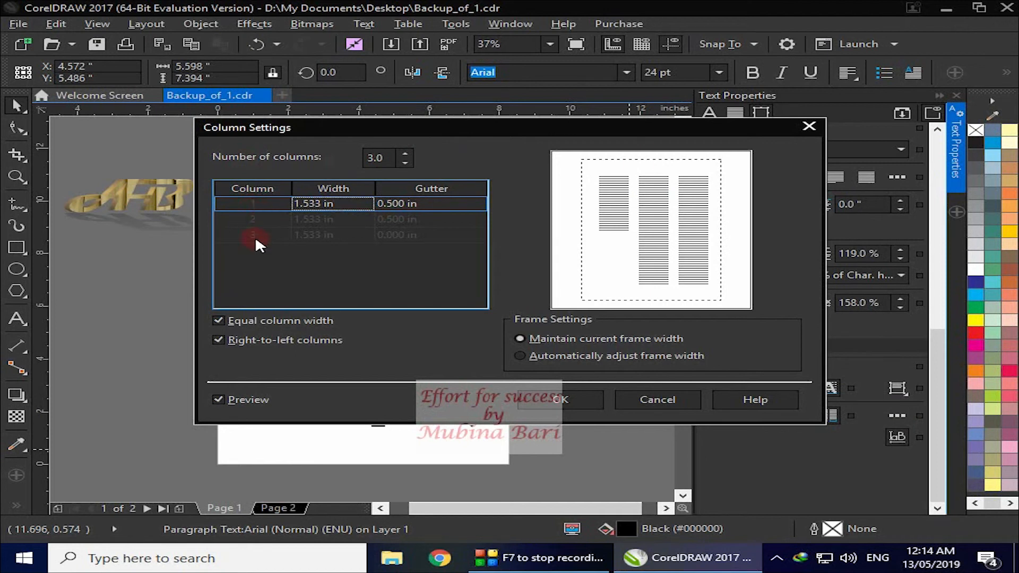
{"action": "left_click", "coordinate": [335, 189]}
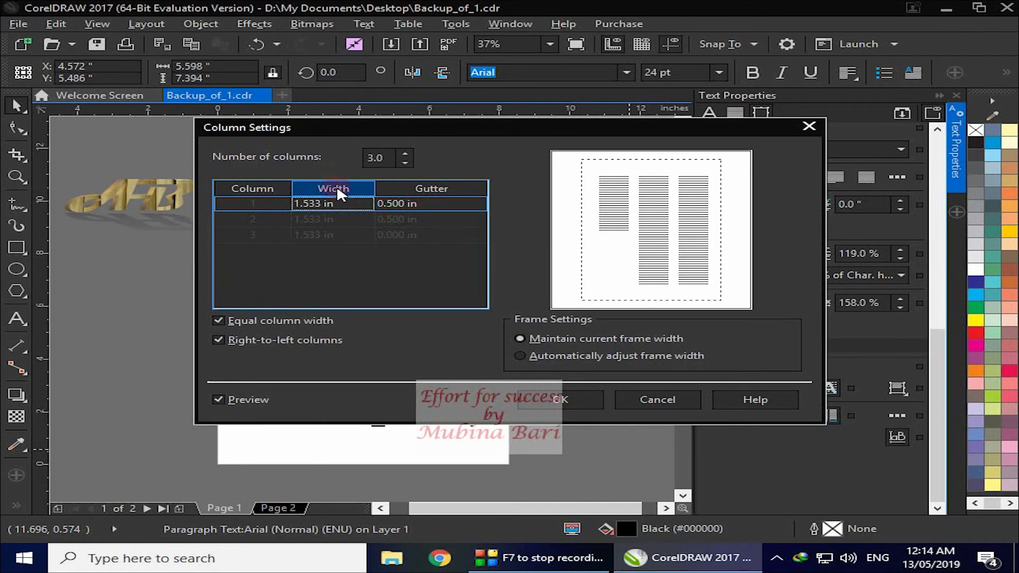
{"action": "left_click", "coordinate": [330, 204]}
{"action": "left_click", "coordinate": [329, 204]}
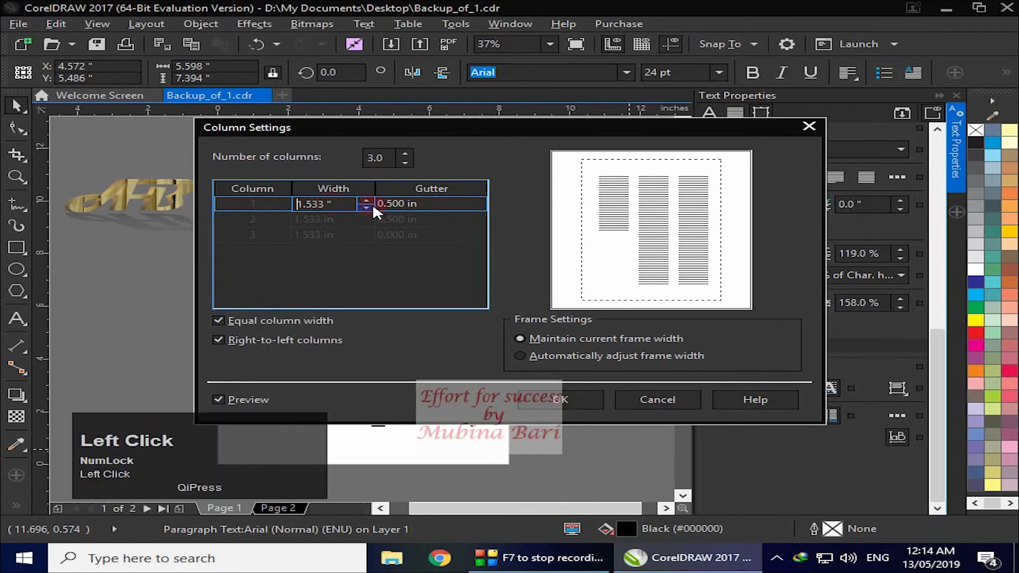
Step: Try column gutters of 0.46", 0.53" and 0.33" and left-to-right column order, and discard the column settings
{"action": "left_click", "coordinate": [431, 202]}
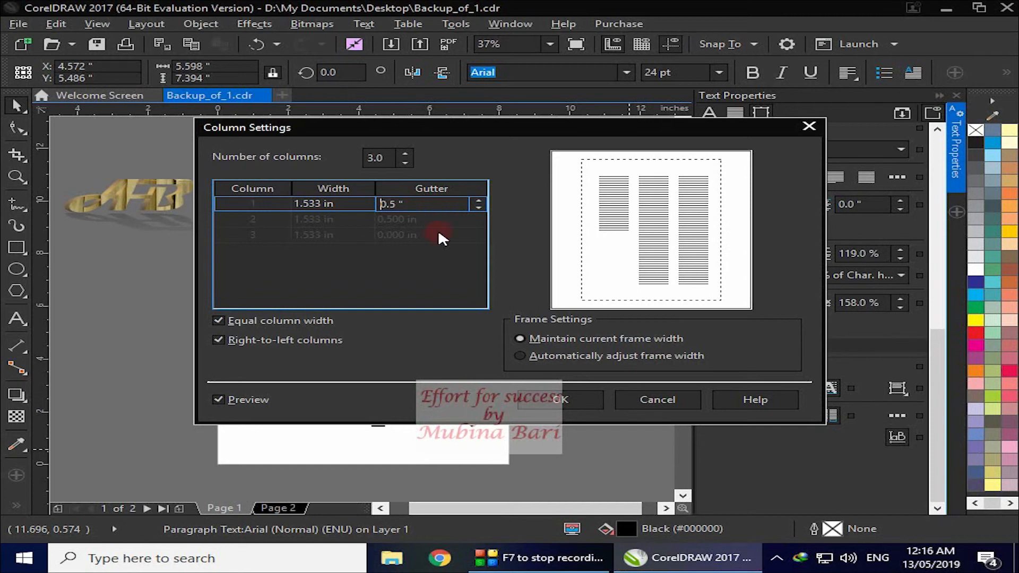
{"action": "left_click", "coordinate": [478, 206]}
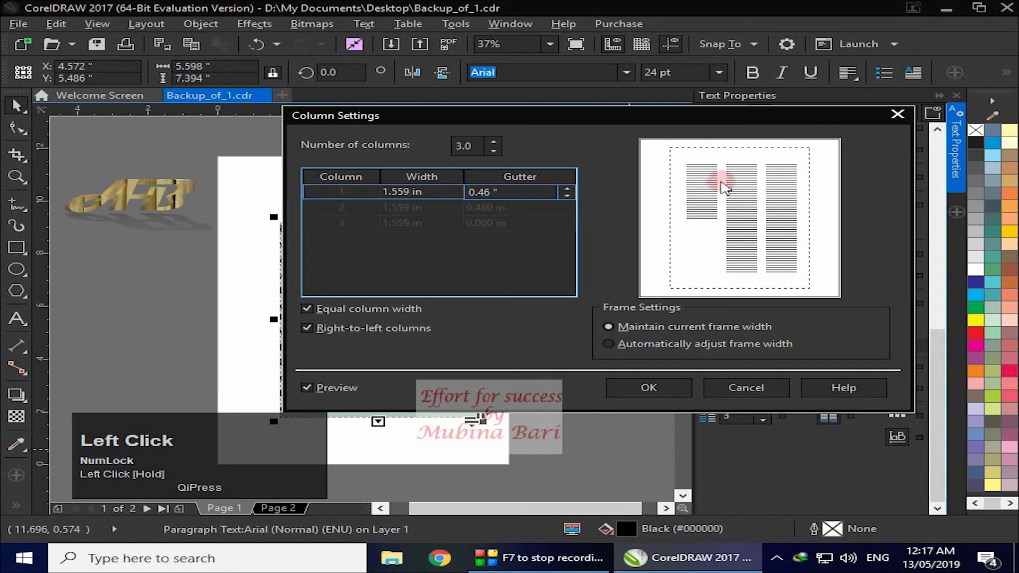
{"action": "left_click", "coordinate": [568, 188]}
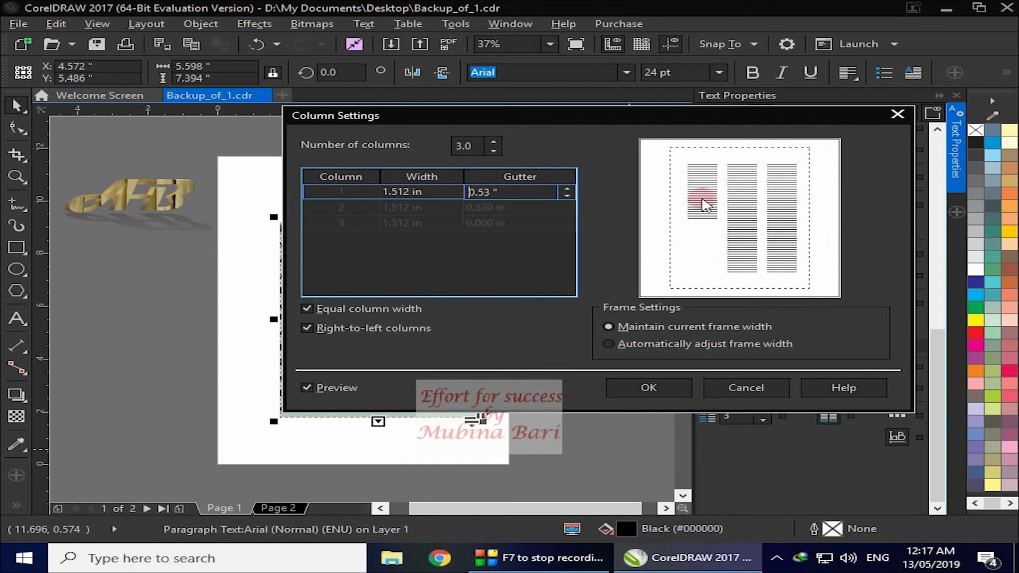
{"action": "left_click_drag", "start_coordinate": [567, 196], "coordinate": [566, 197]}
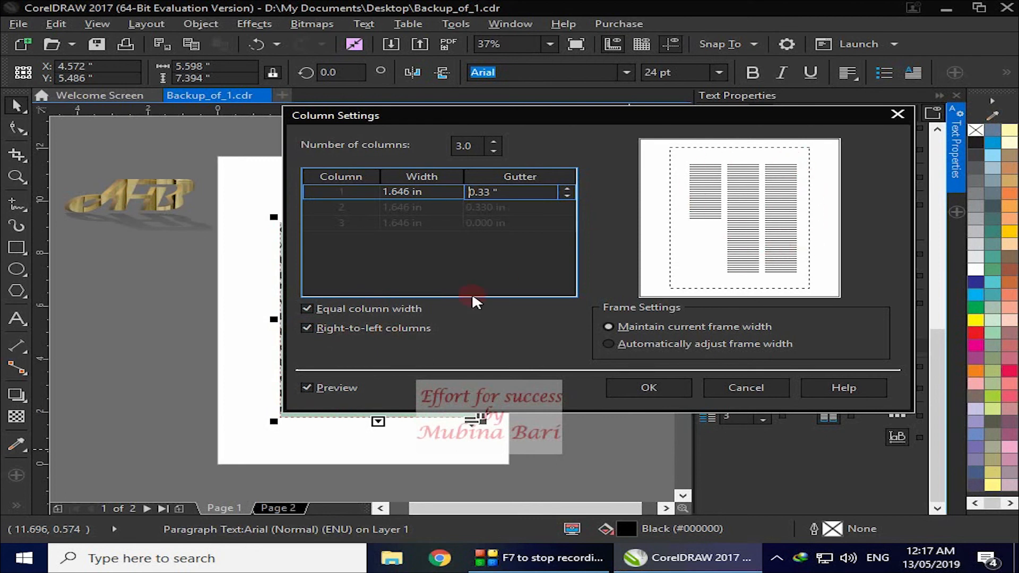
{"action": "left_click", "coordinate": [307, 328]}
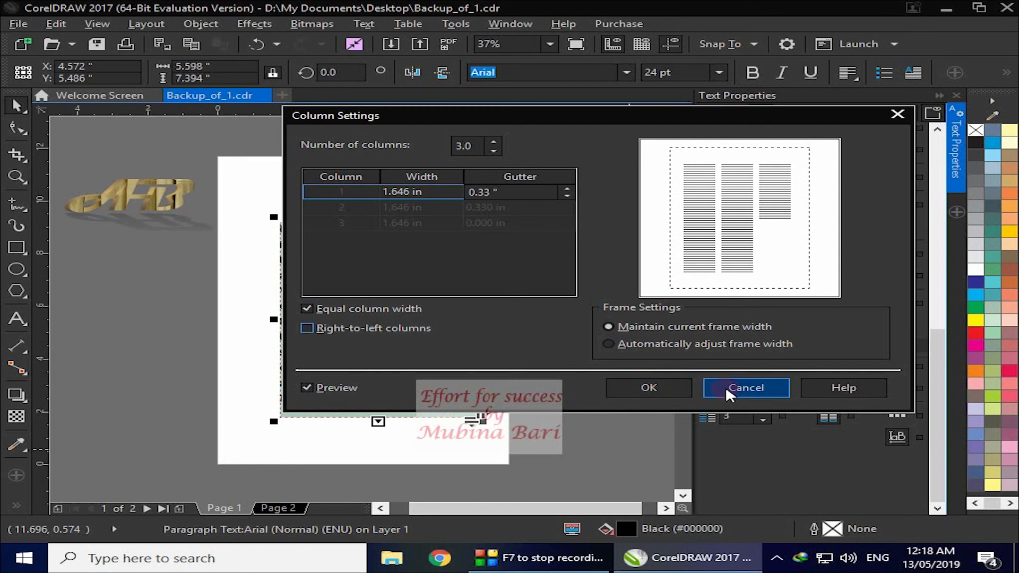
{"action": "left_click", "coordinate": [741, 392]}
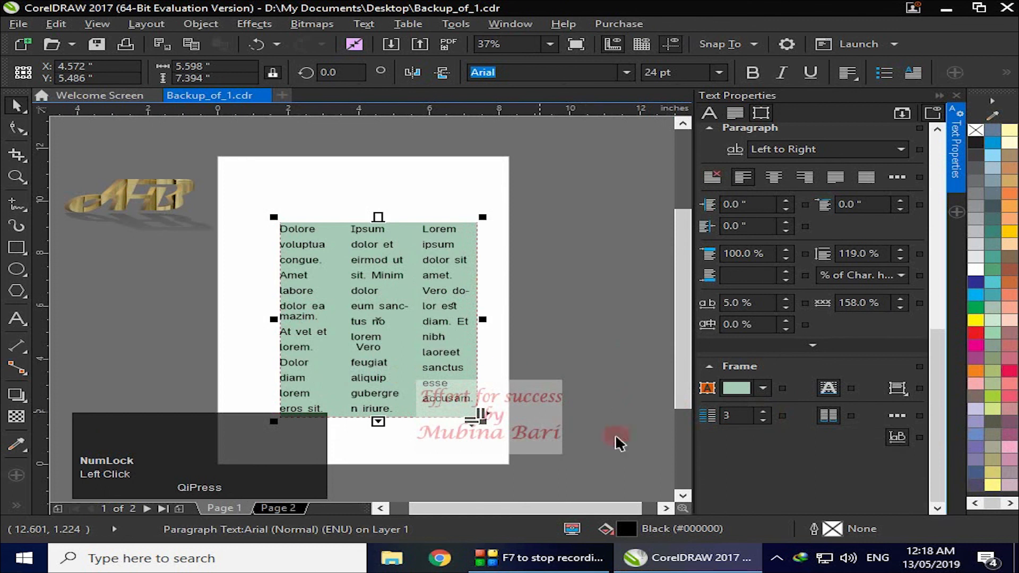
Step: Return the text frame to a single column
{"action": "left_click", "coordinate": [765, 419]}
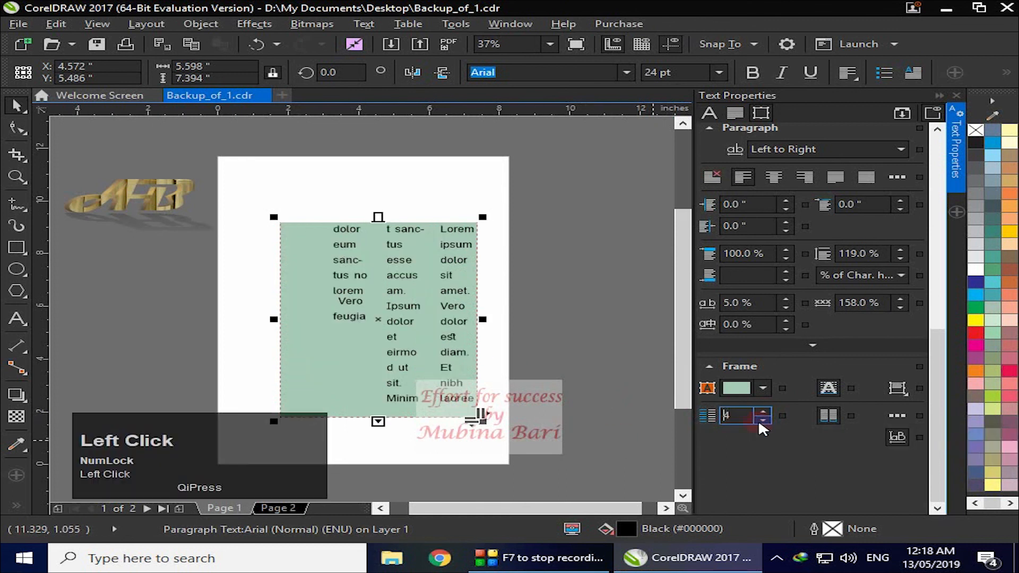
{"action": "left_click", "coordinate": [765, 419]}
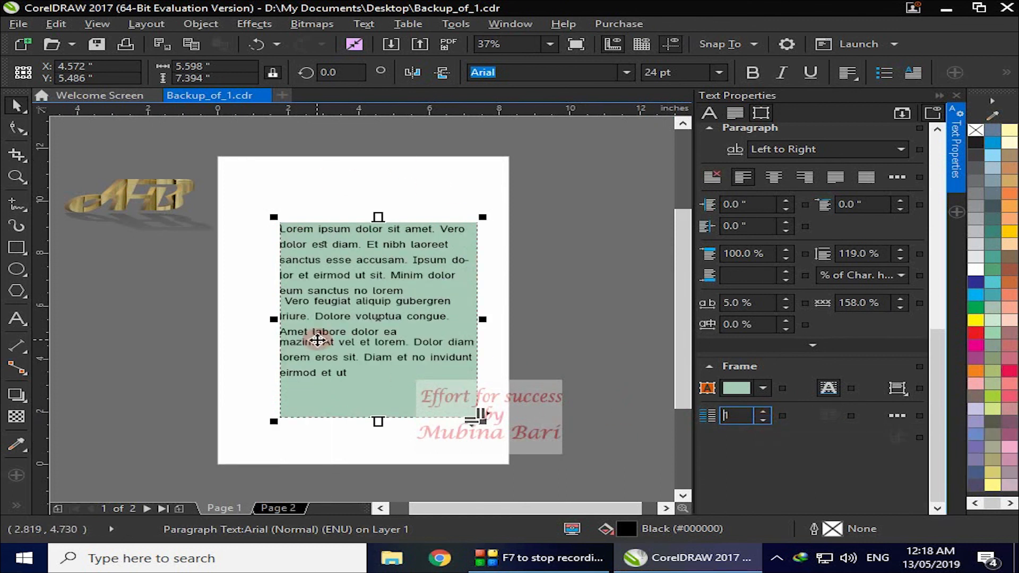